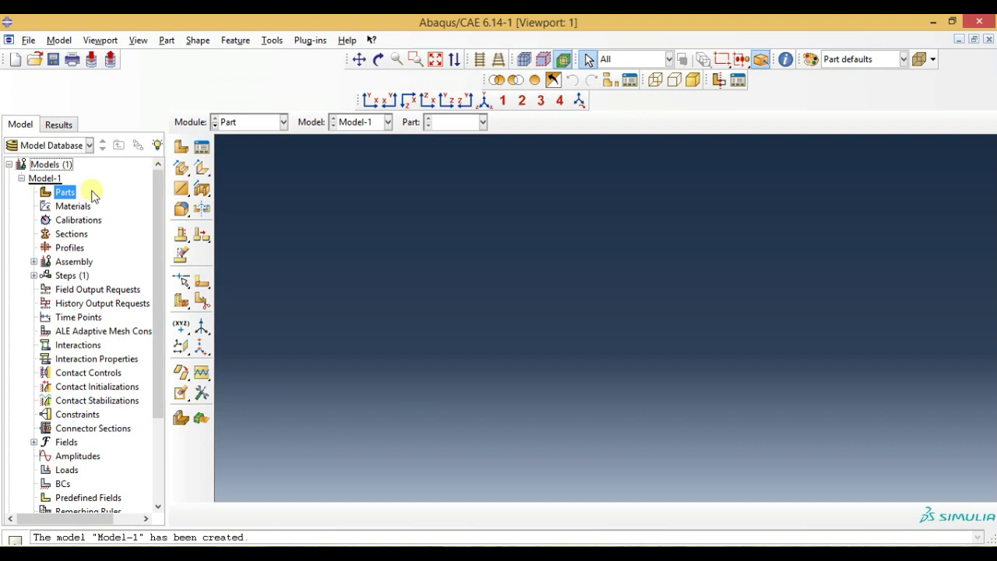
- Import part1.STEP as a part named part1, then view the clevis in isometric
double_click(65, 193)
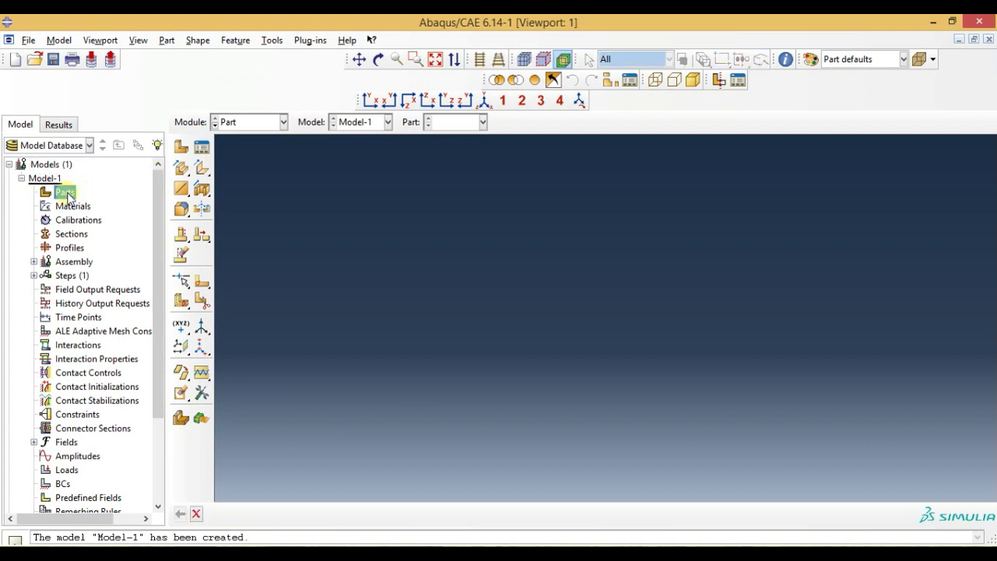
right_click(67, 196)
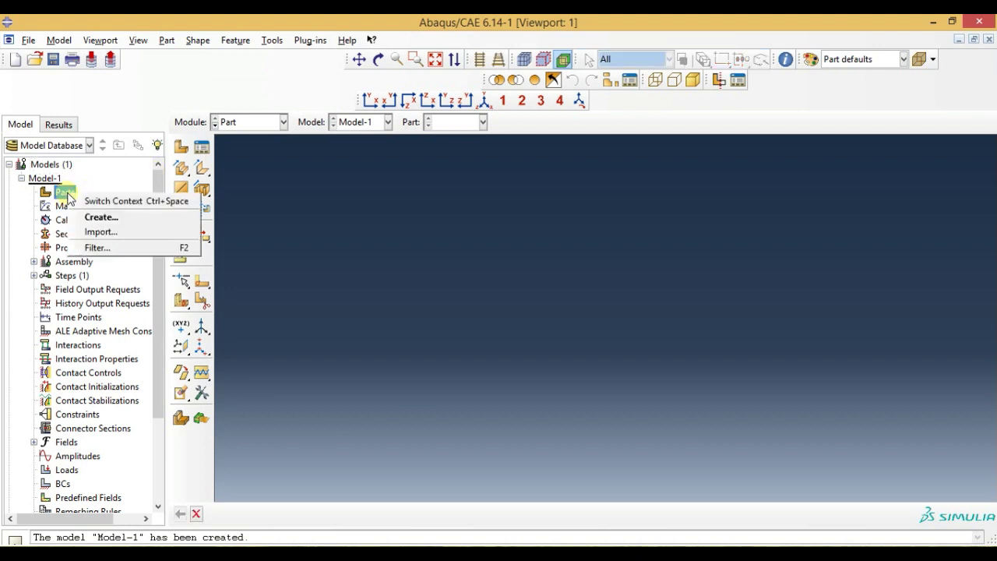
click(102, 232)
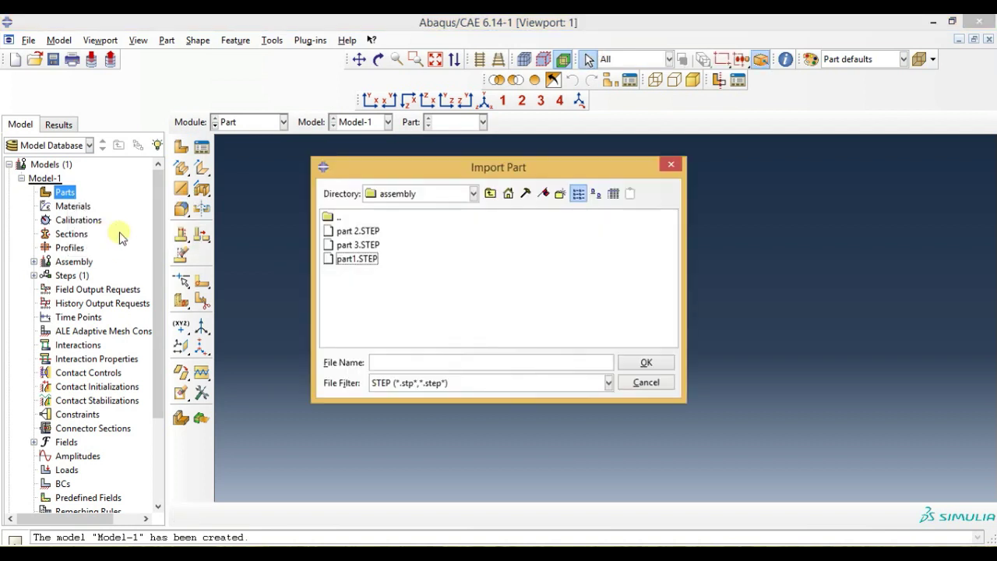
click(346, 264)
click(354, 231)
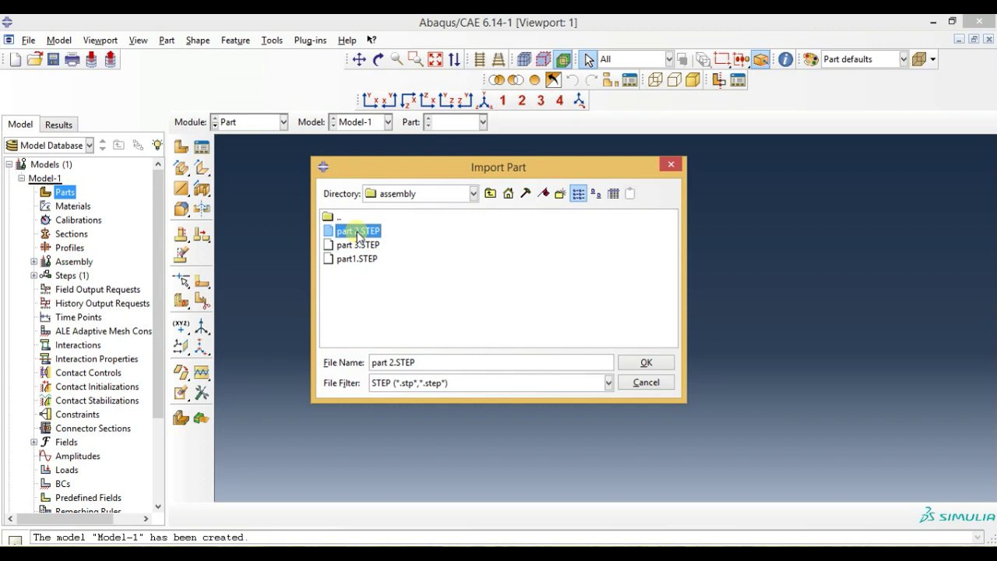
click(359, 263)
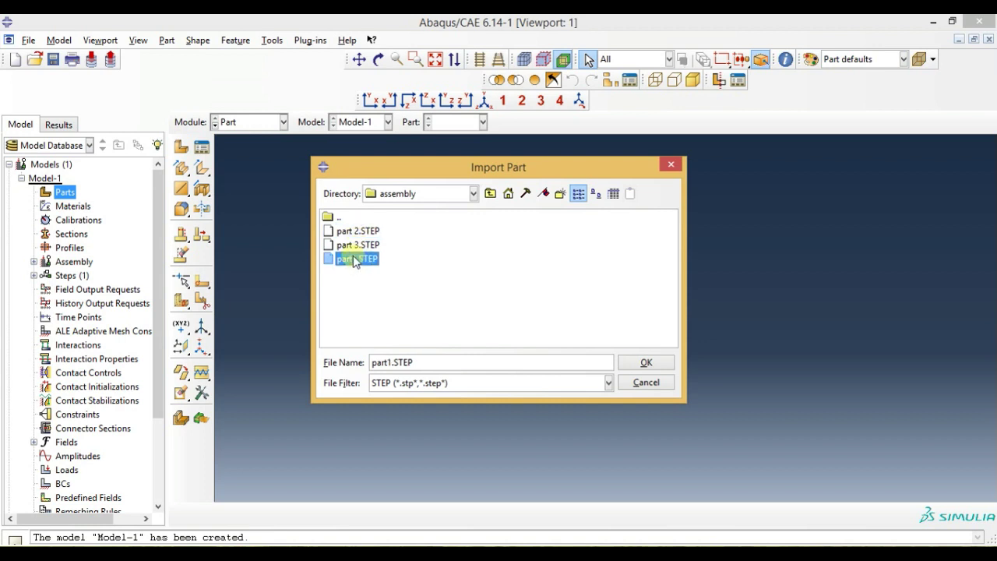
click(650, 364)
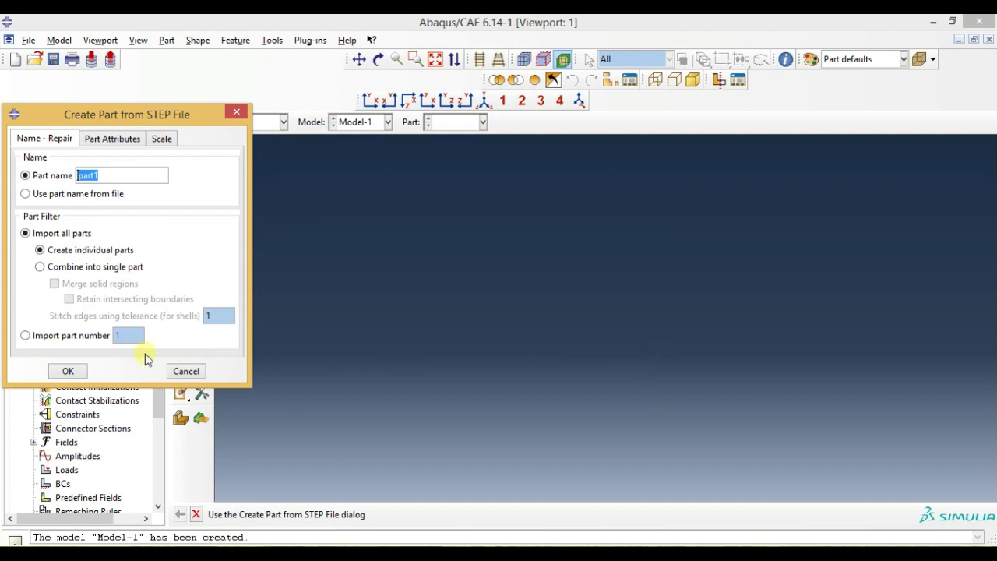
click(70, 373)
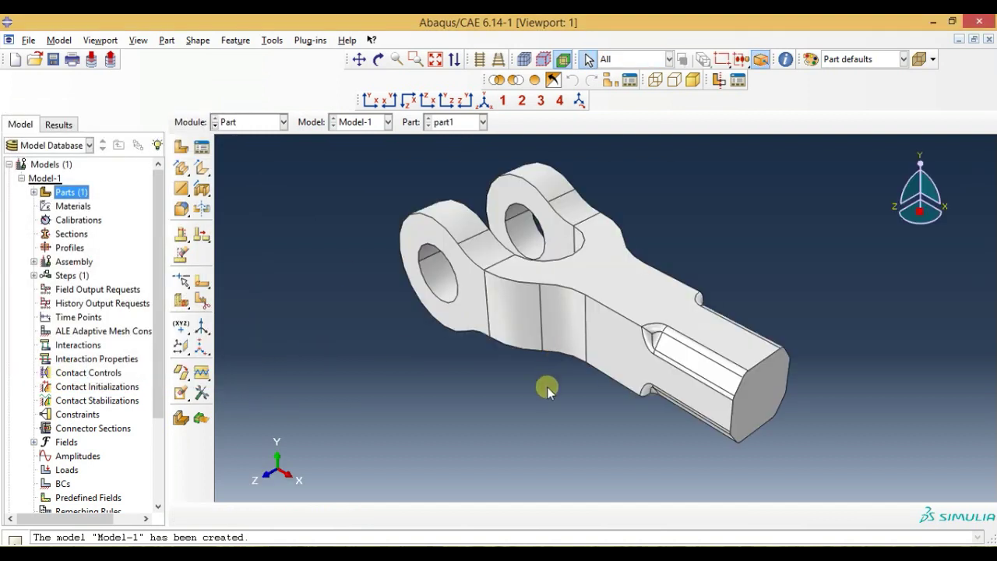
key(F2)
mouse_move(588, 256)
mouse_down()
mouse_move(541, 378)
mouse_move(691, 374)
mouse_move(747, 323)
mouse_up()
mouse_move(635, 284)
ctrl+alt+mouse_down()
mouse_move(552, 349)
mouse_move(545, 400)
mouse_move(550, 387)
ctrl+alt+mouse_up()
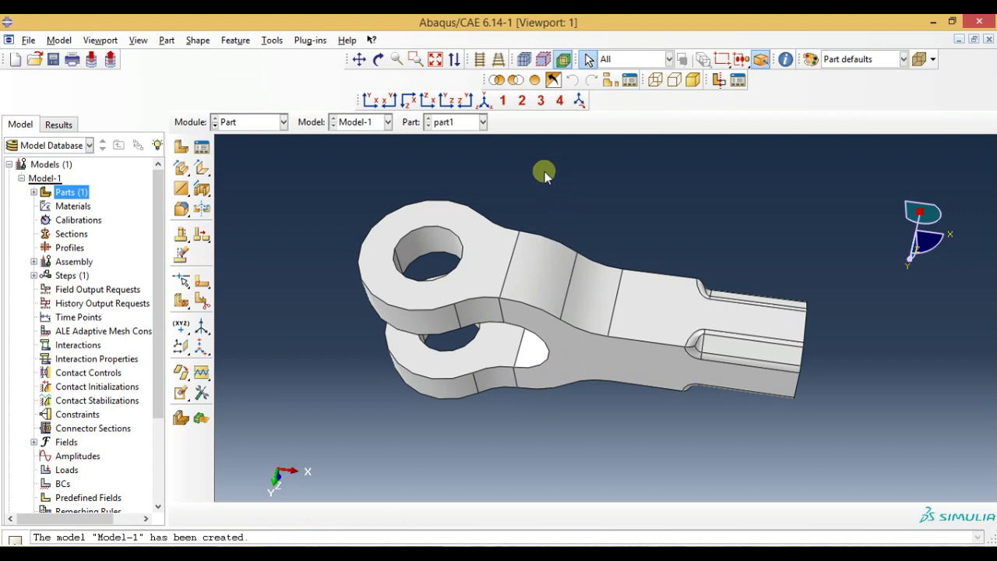
click(484, 100)
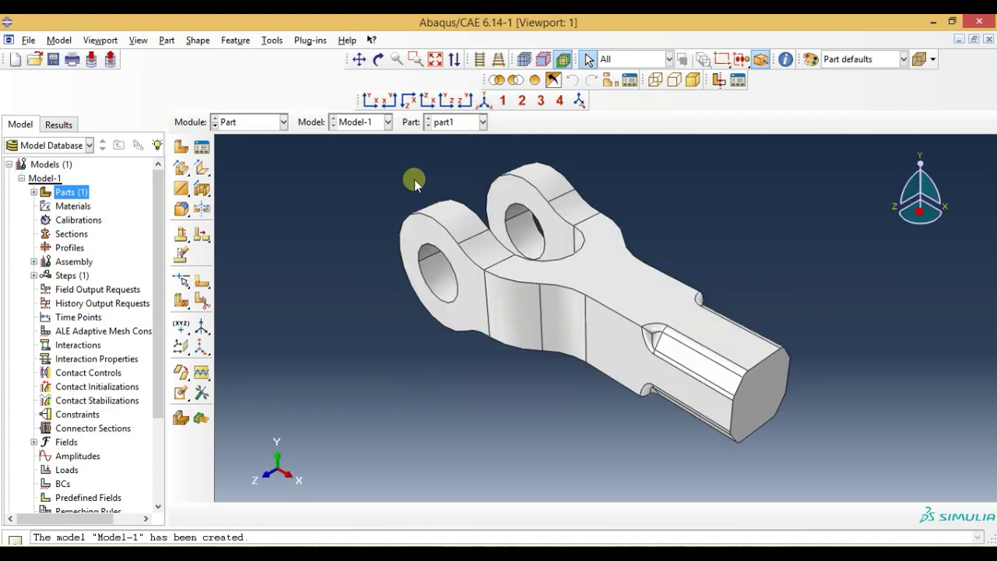
- Import part 2.STEP as part 2 after reviewing the attribute and scale tabs, then show it isometric
right_click(70, 196)
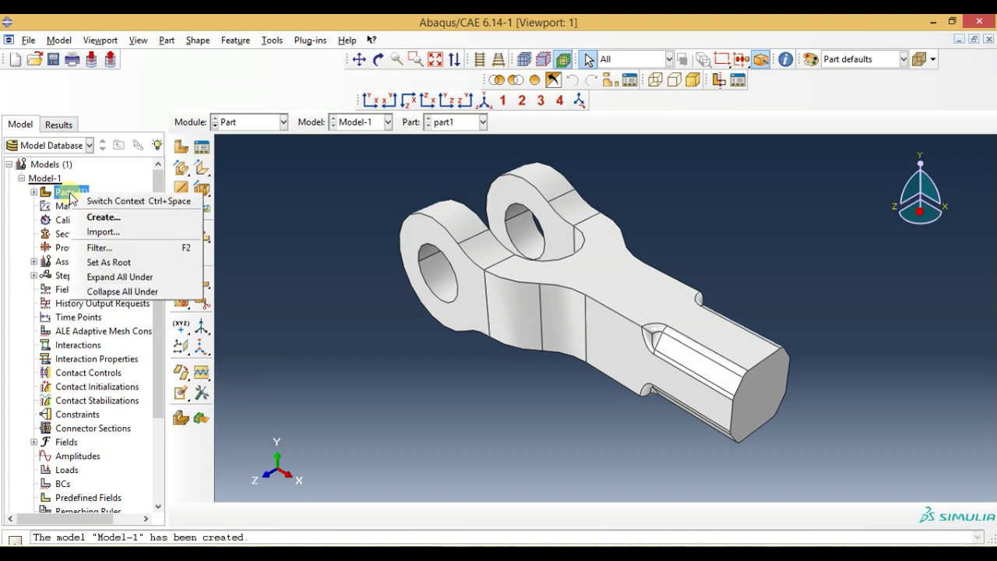
click(102, 232)
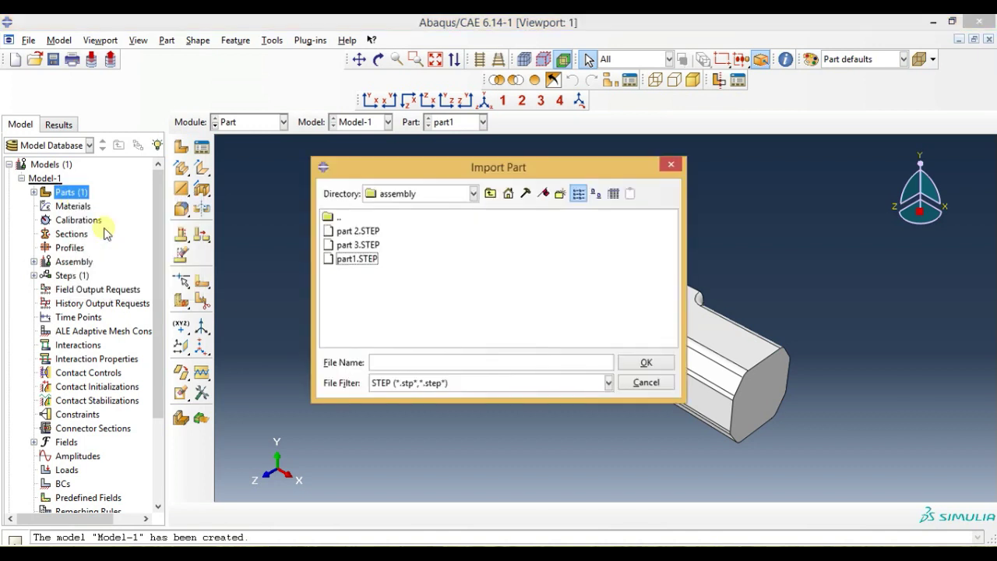
click(358, 232)
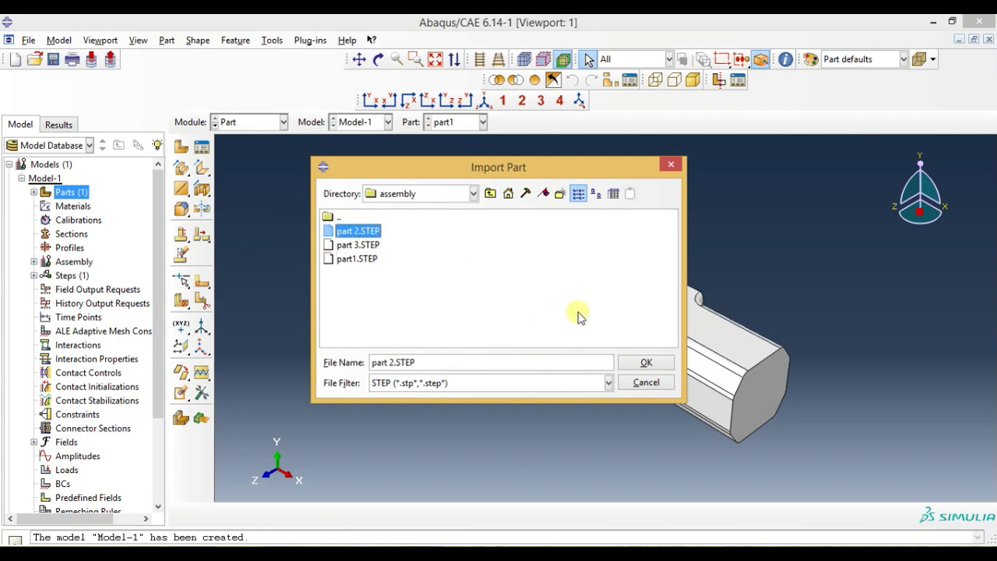
click(647, 363)
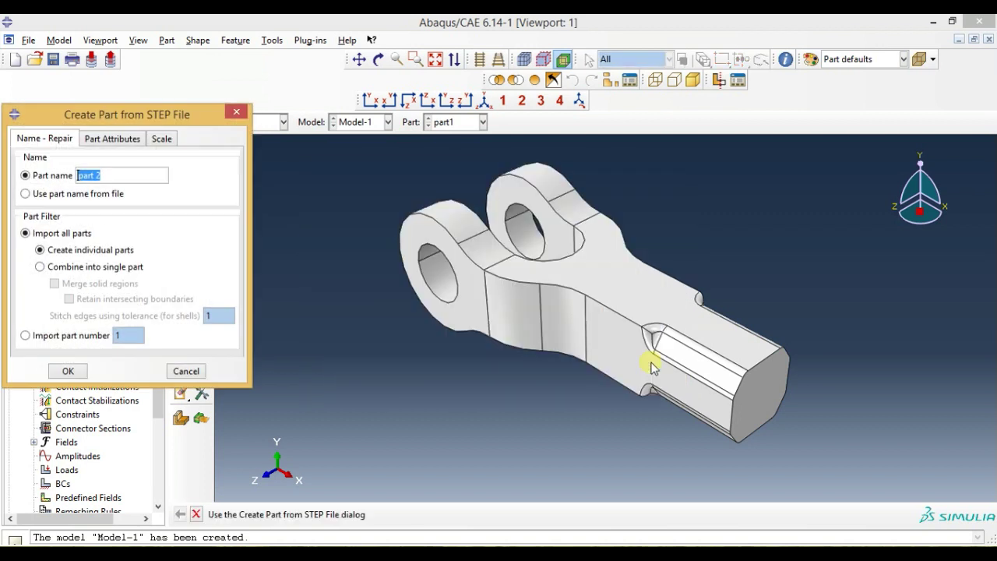
click(92, 138)
click(161, 139)
click(40, 141)
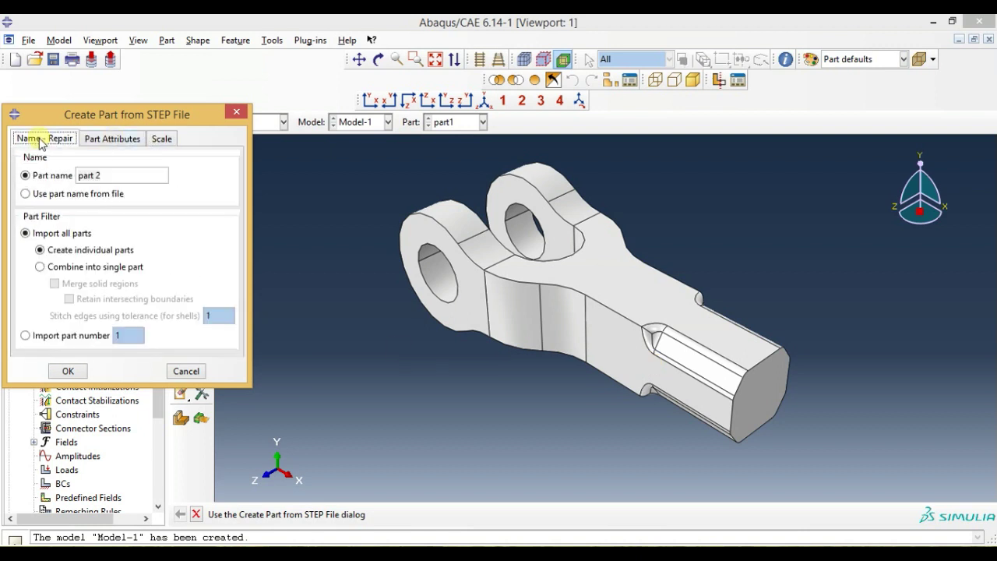
click(68, 372)
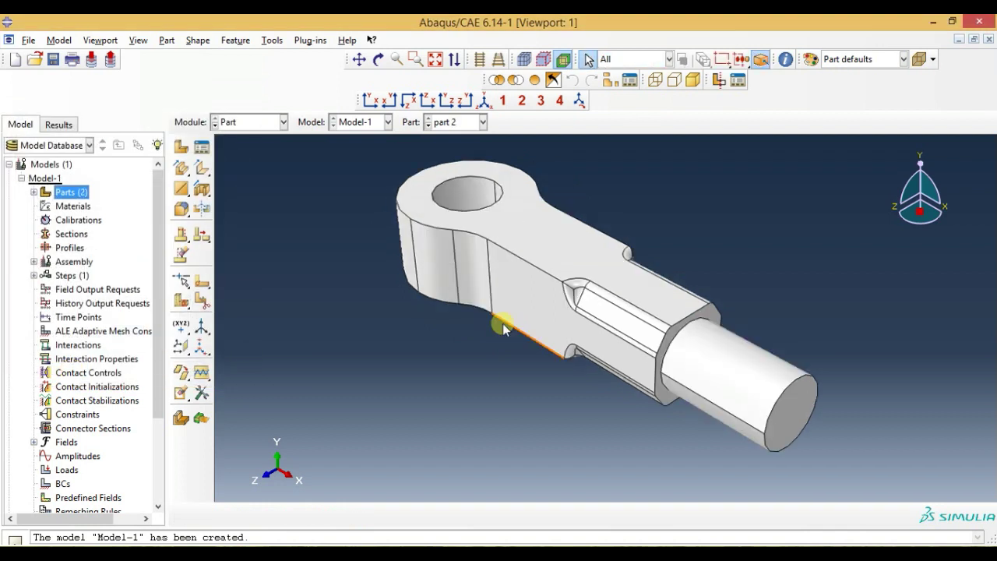
mouse_move(535, 276)
ctrl+alt+mouse_down()
mouse_move(547, 377)
mouse_move(565, 390)
ctrl+alt+mouse_up()
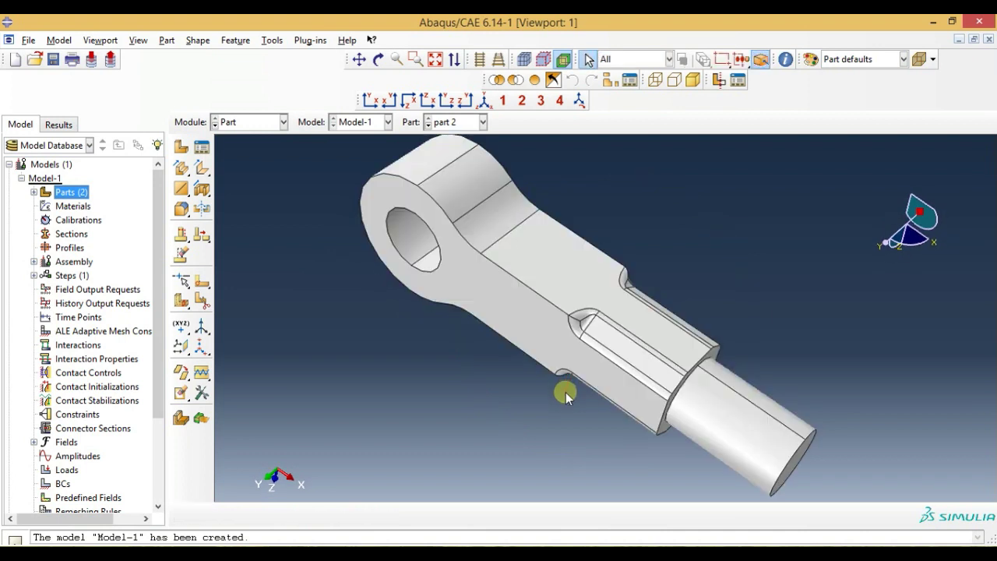
click(483, 101)
scroll(534, 251, up, 2)
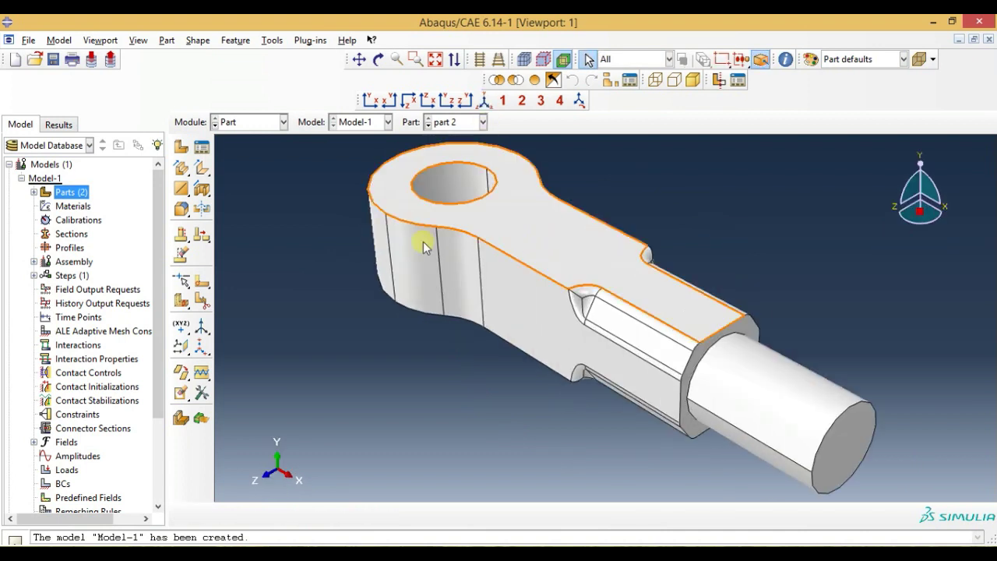
- Import part 3.STEP as part 3, the headed pin, and view it isometrically
right_click(77, 193)
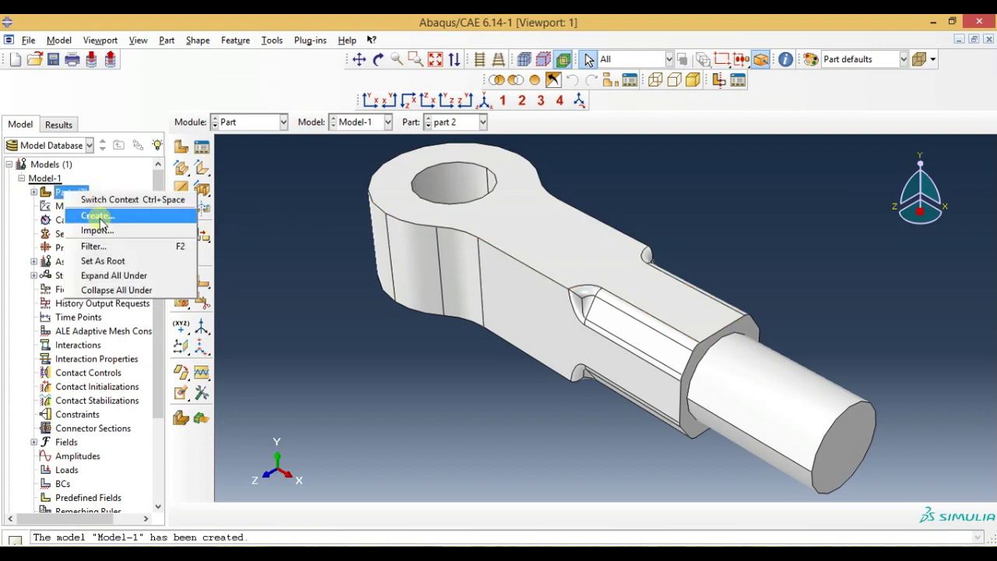
click(98, 230)
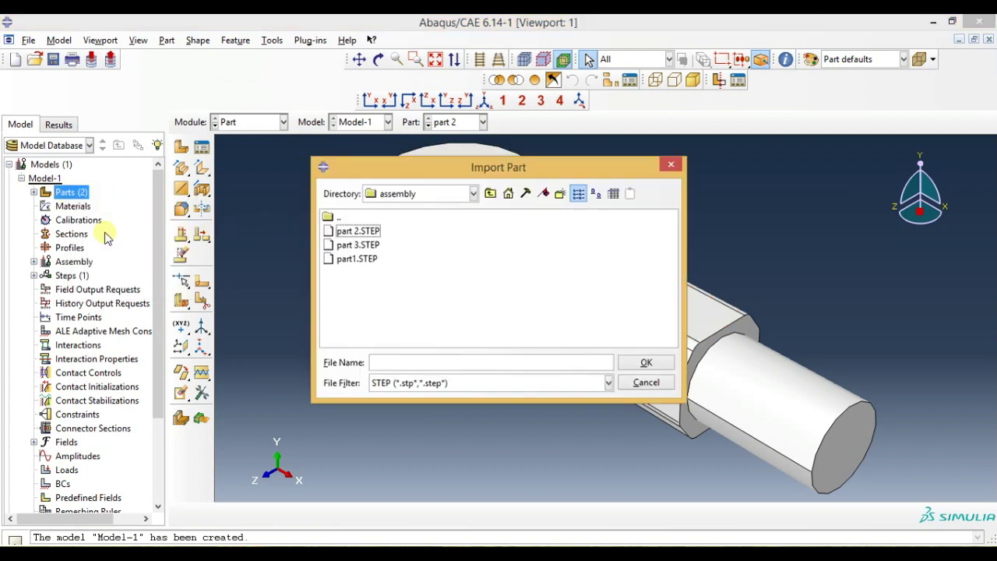
click(357, 245)
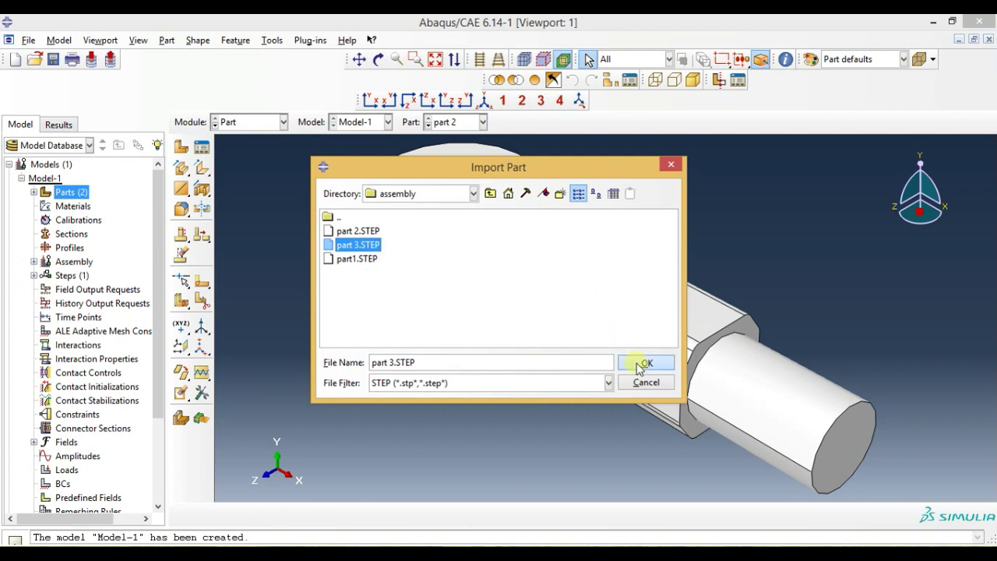
click(645, 363)
click(69, 370)
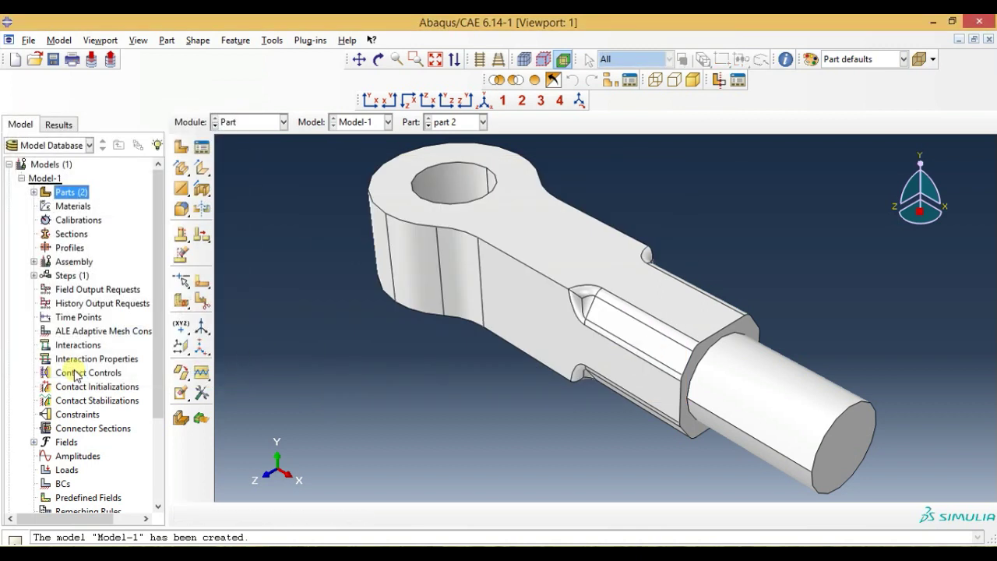
drag(537, 273, 516, 371)
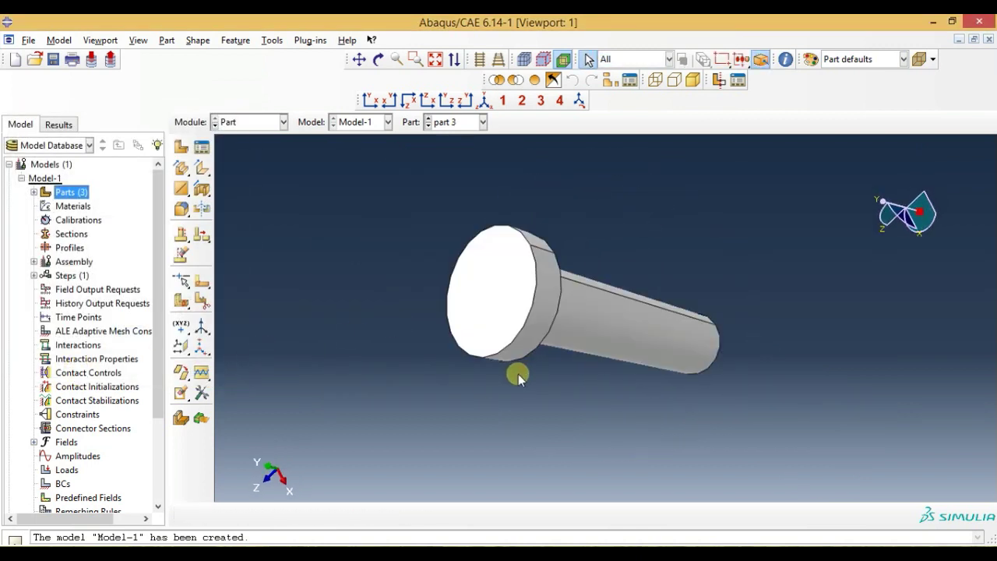
click(483, 101)
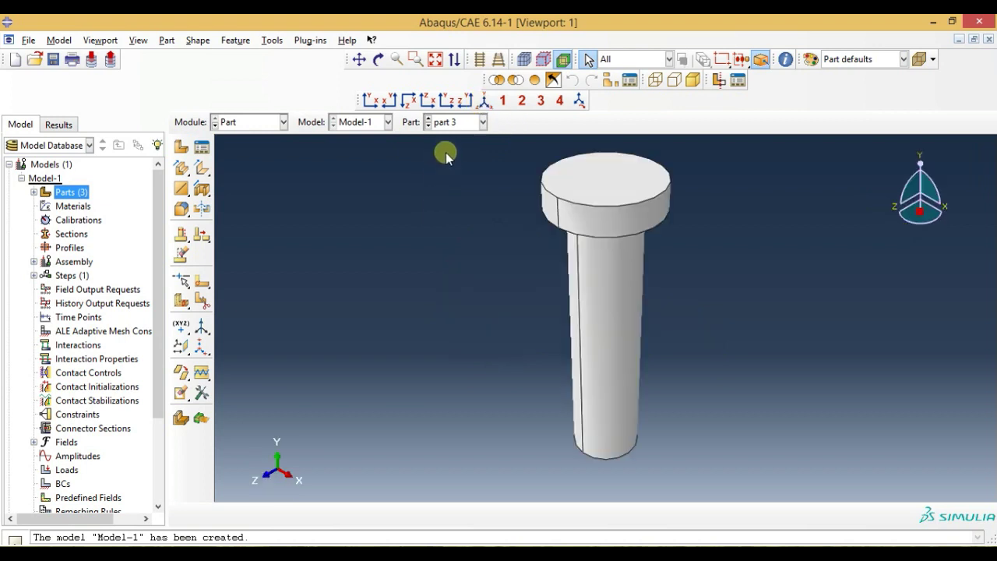
- Cycle the Part dropdown through part1 and part 2, finishing on part 3
click(458, 123)
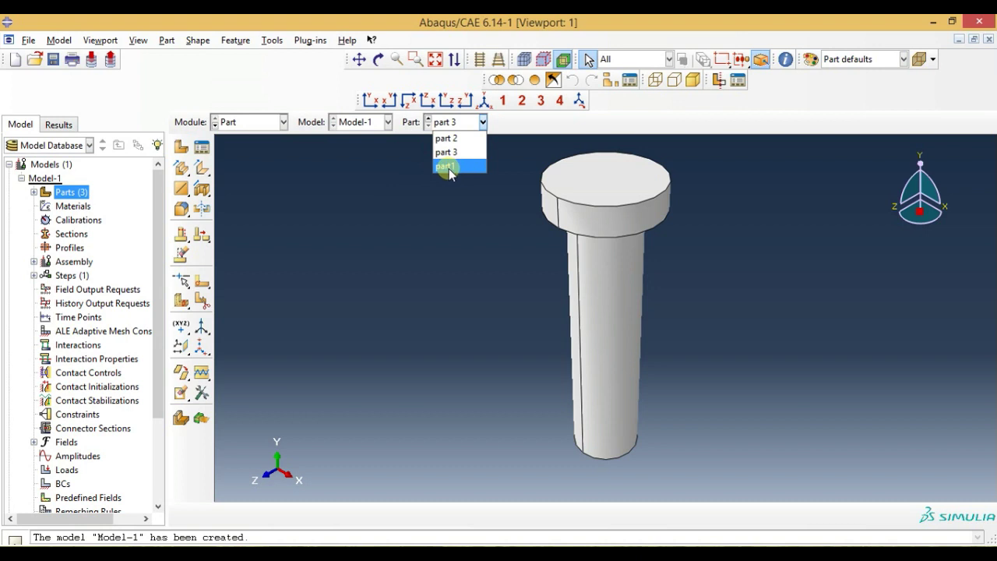
click(449, 168)
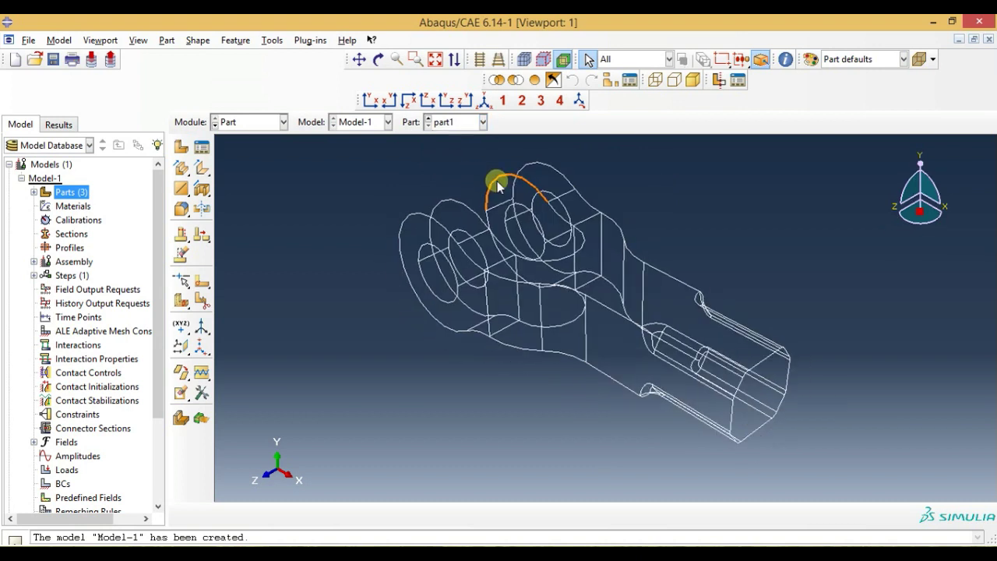
click(458, 122)
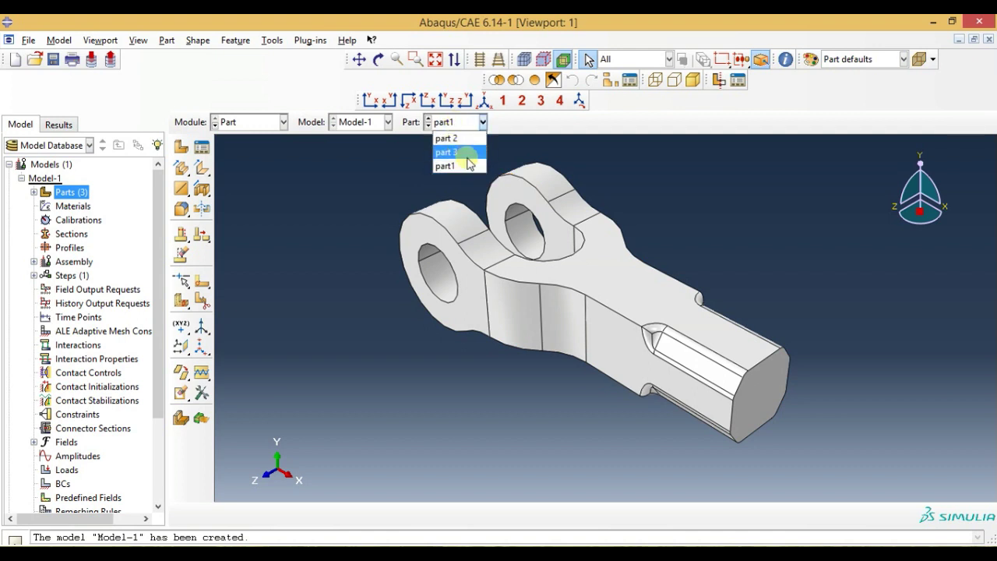
click(445, 139)
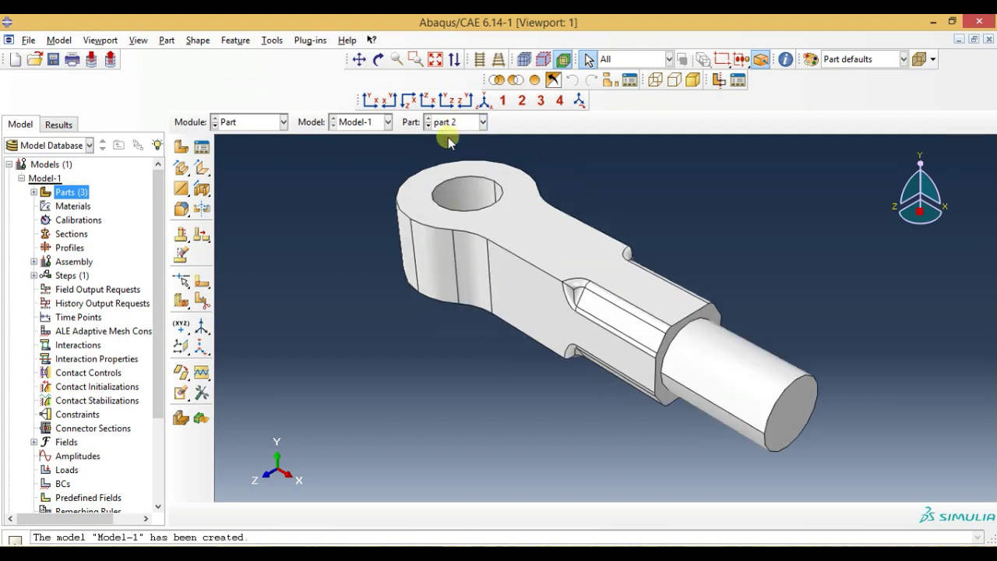
scroll(535, 216, down, 2)
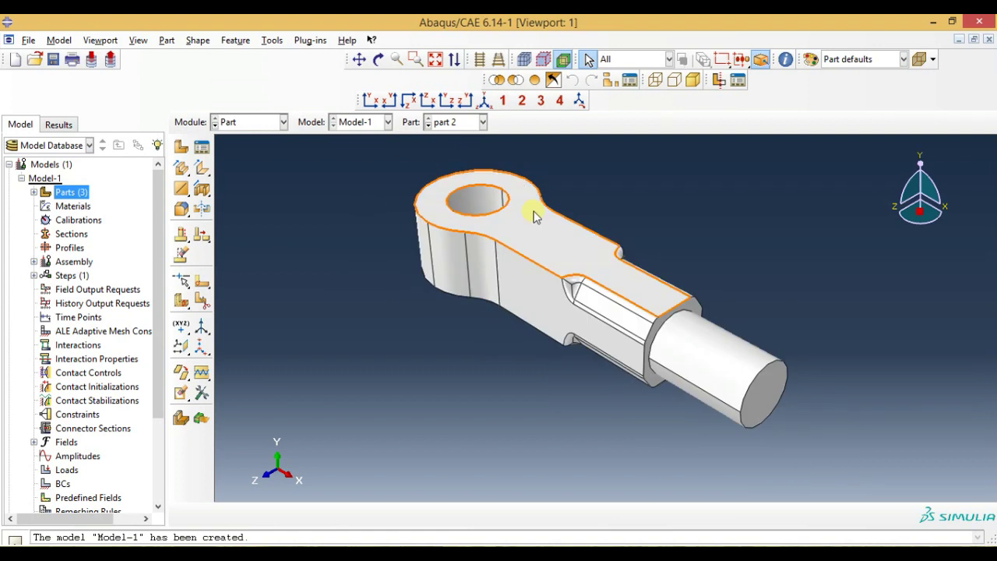
click(462, 123)
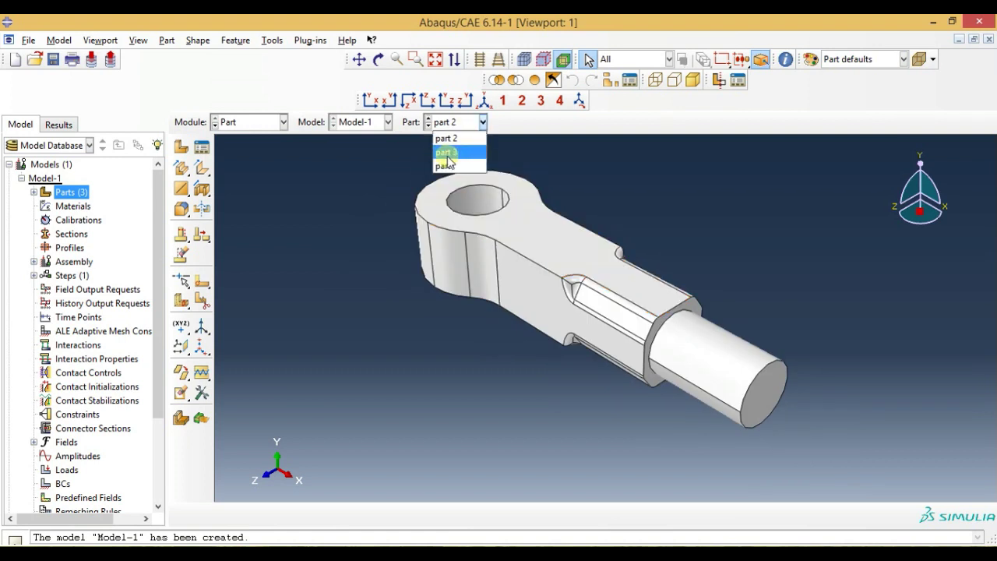
click(447, 153)
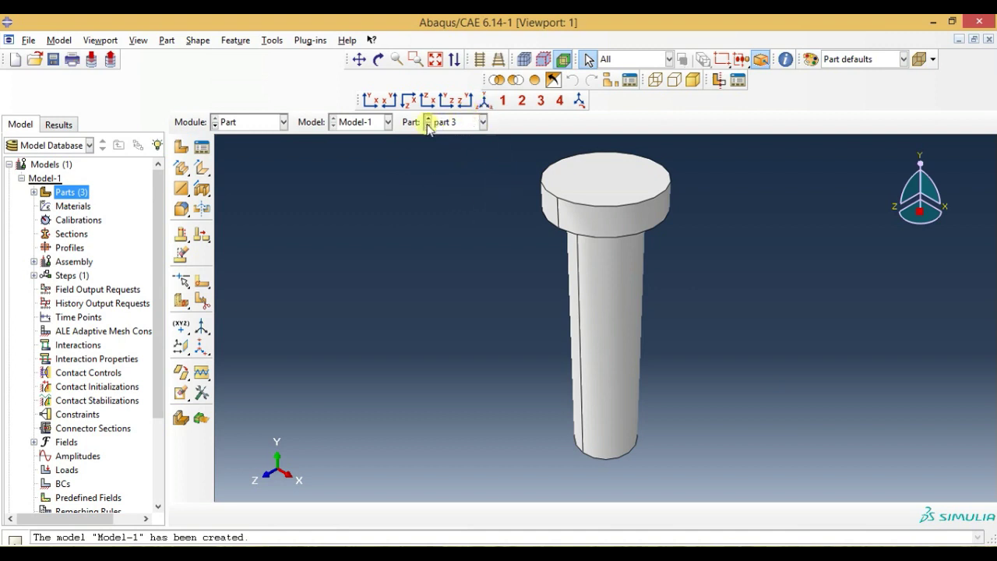
click(251, 124)
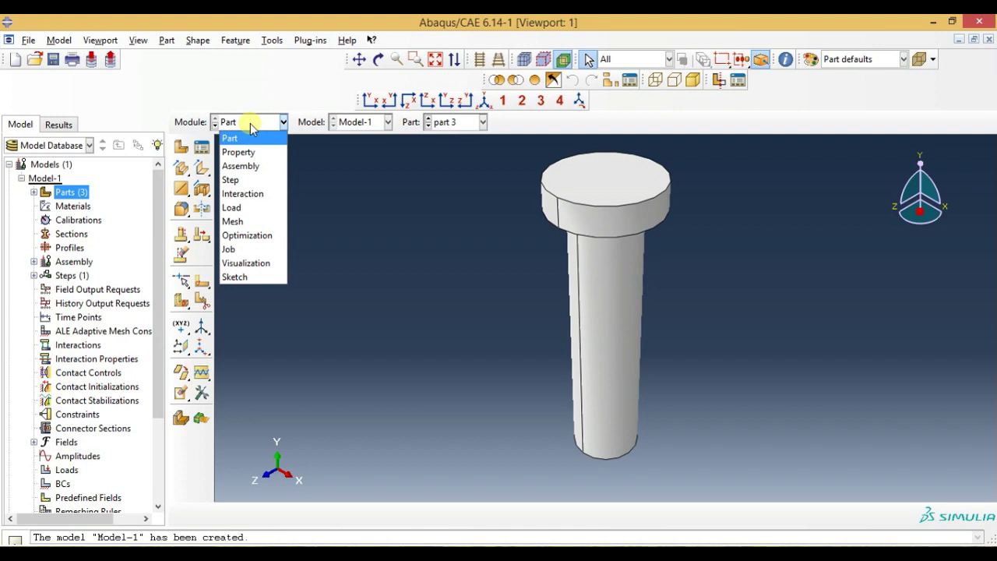
- Switch to the Assembly module and preview part1, part 2 and part 3 for instancing
click(259, 166)
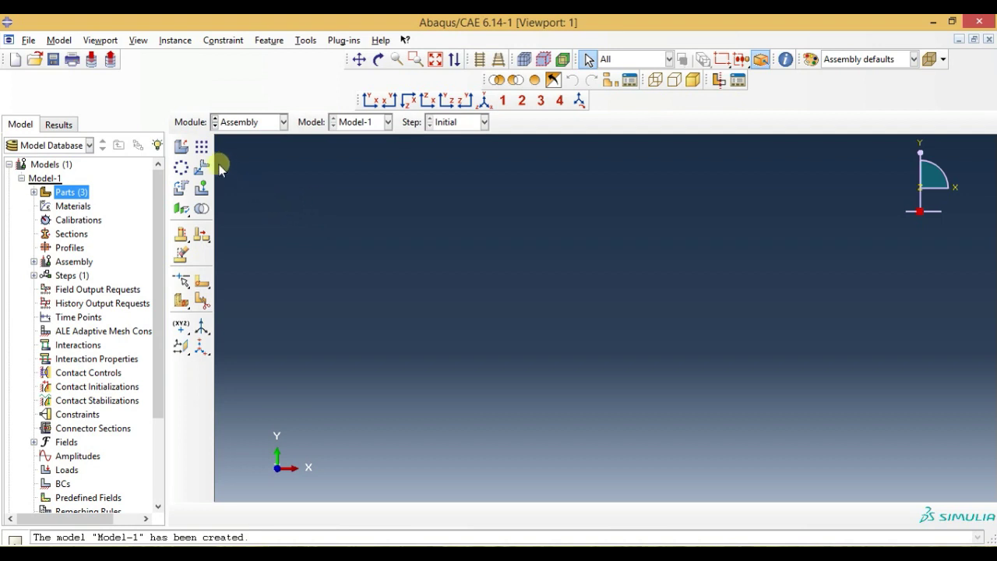
click(183, 148)
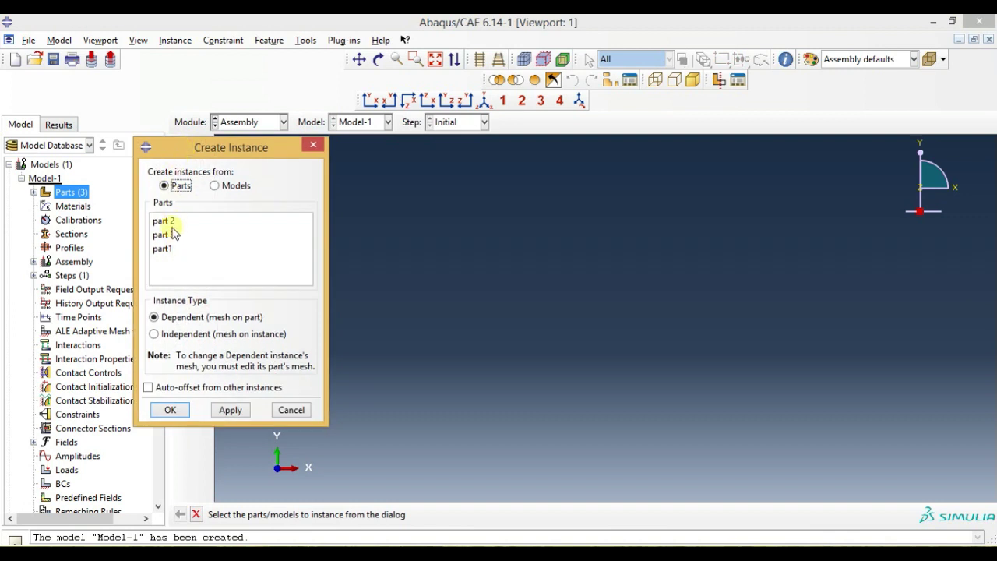
click(165, 250)
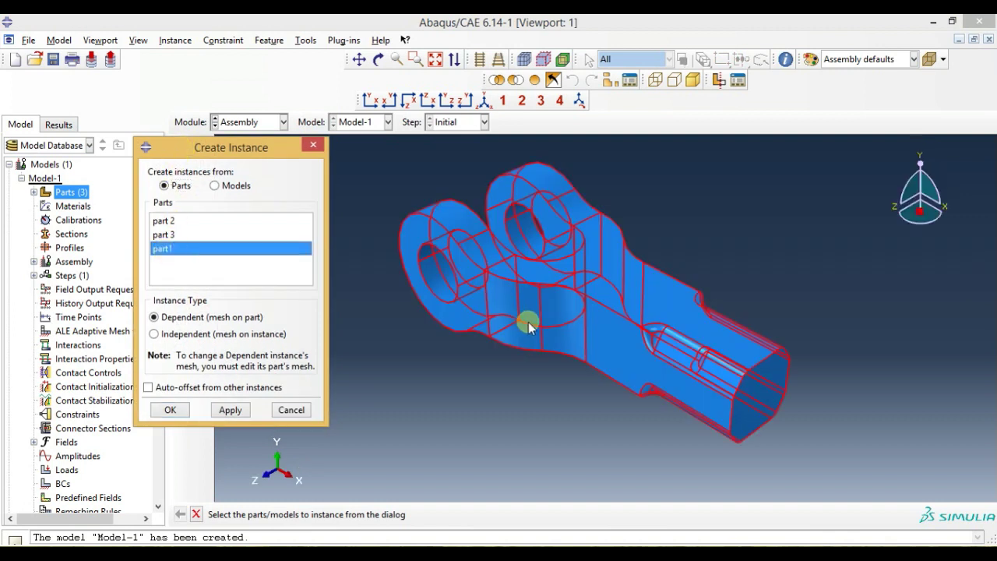
scroll(528, 320, down, 2)
scroll(528, 320, down, 2)
scroll(528, 319, down, 1)
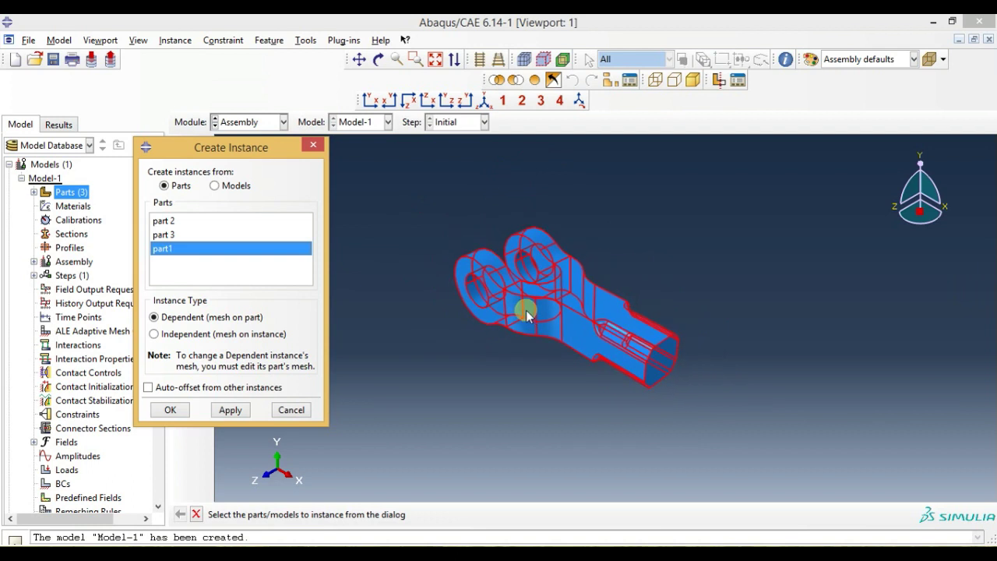
click(172, 223)
scroll(574, 303, down, 2)
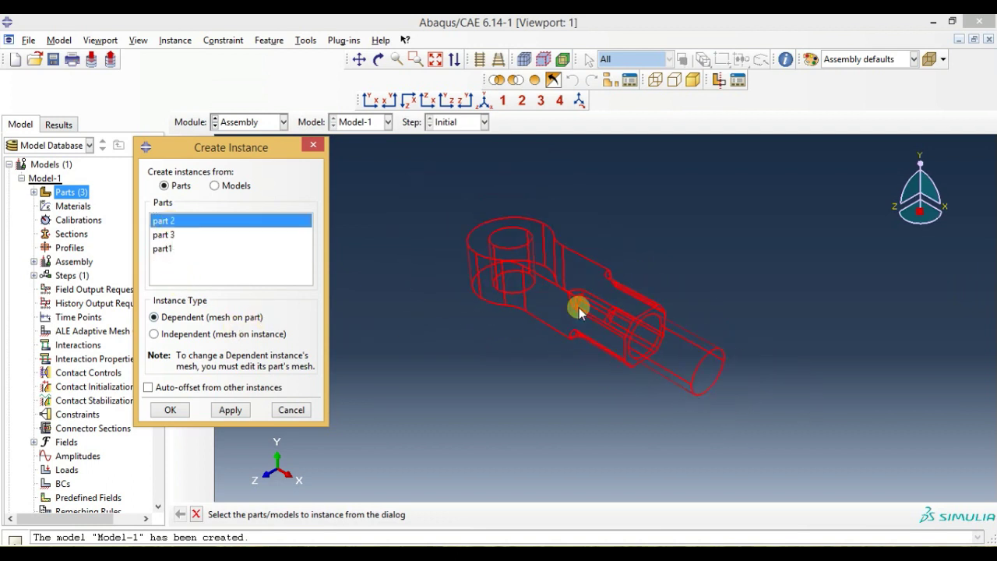
click(171, 234)
scroll(607, 298, down, 1)
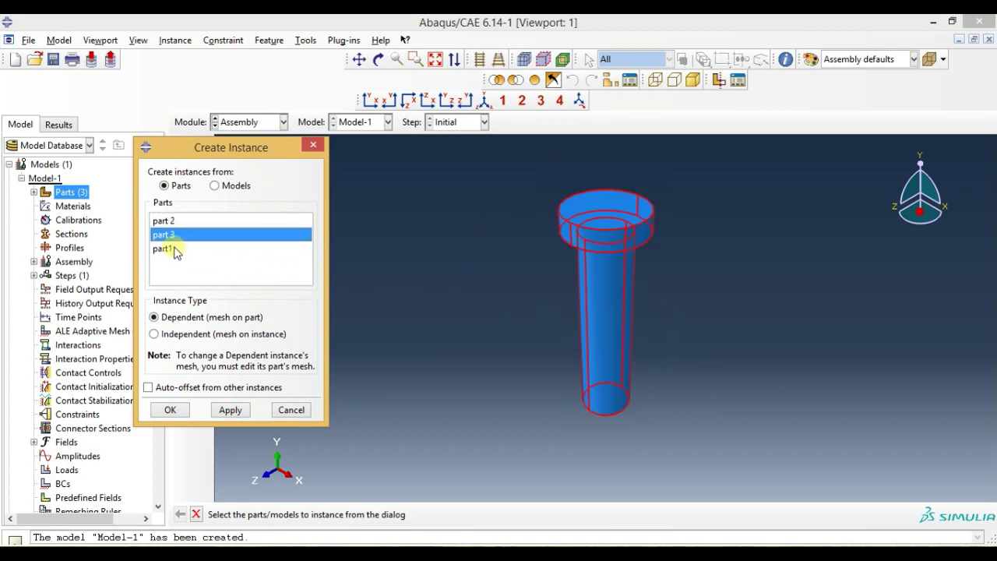
- Create a dependent instance of part1 in the assembly
click(165, 248)
click(173, 221)
click(169, 236)
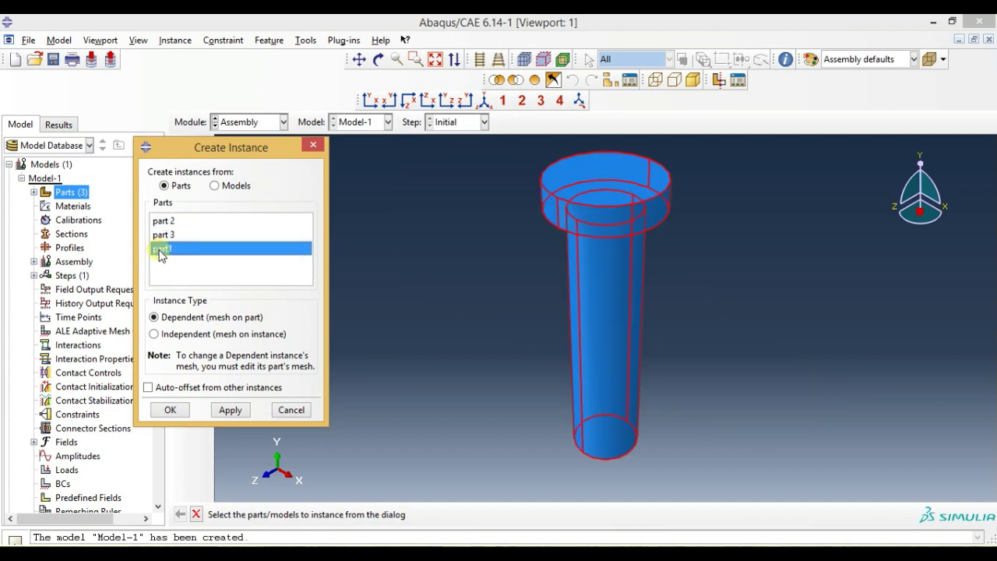
click(163, 249)
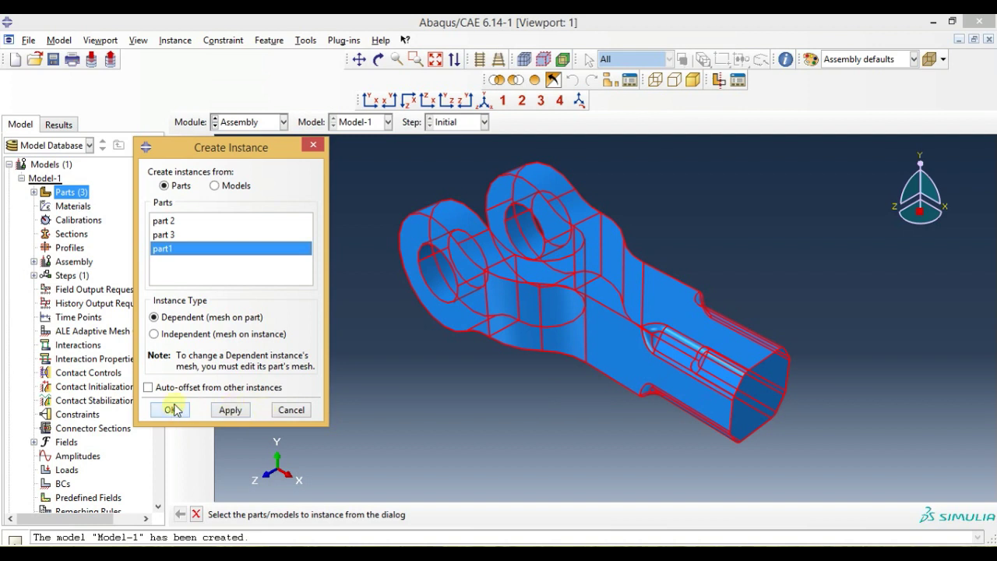
click(167, 413)
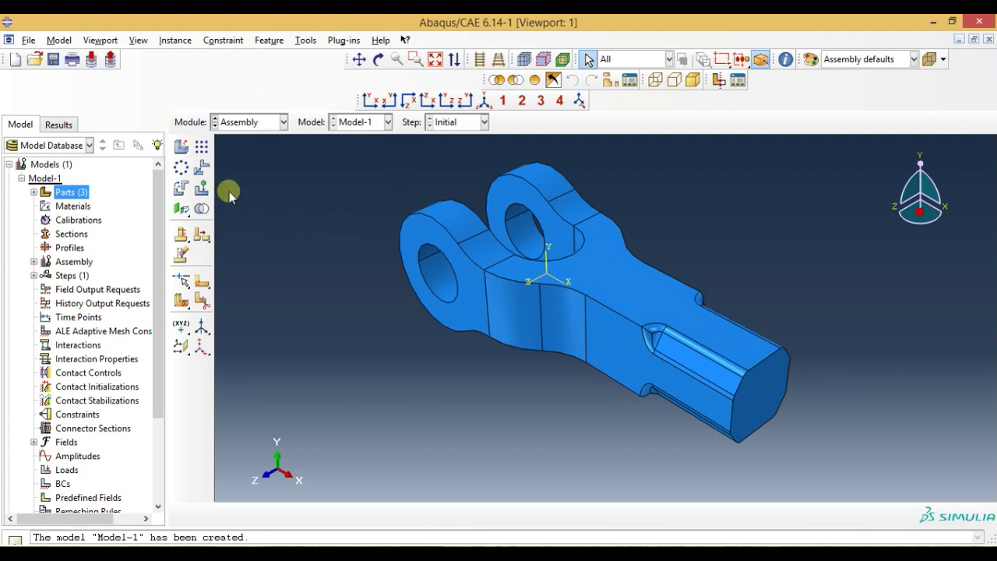
- Instance part 2 with Auto-offset from other instances enabled, then orbit to see both clevises
click(179, 147)
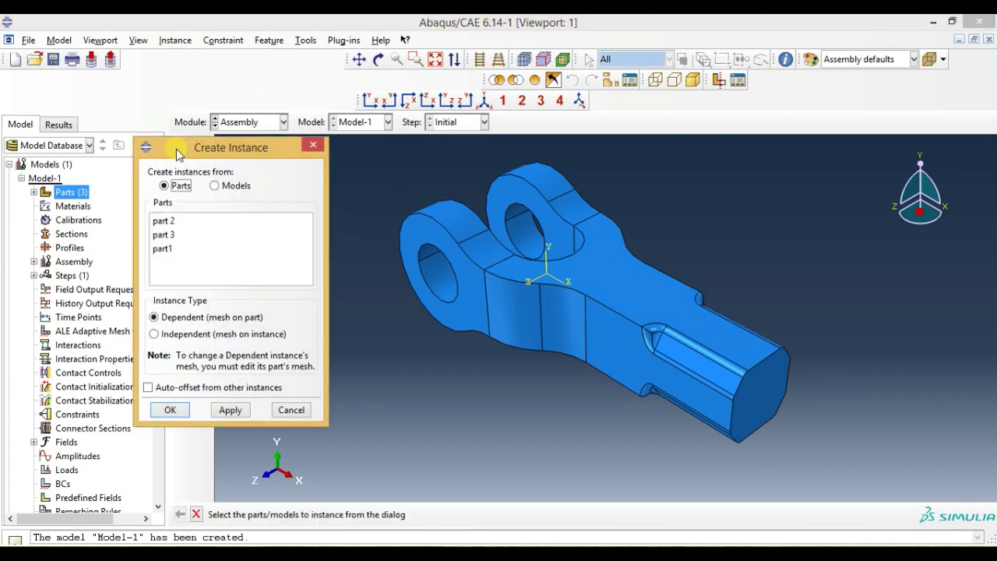
click(163, 222)
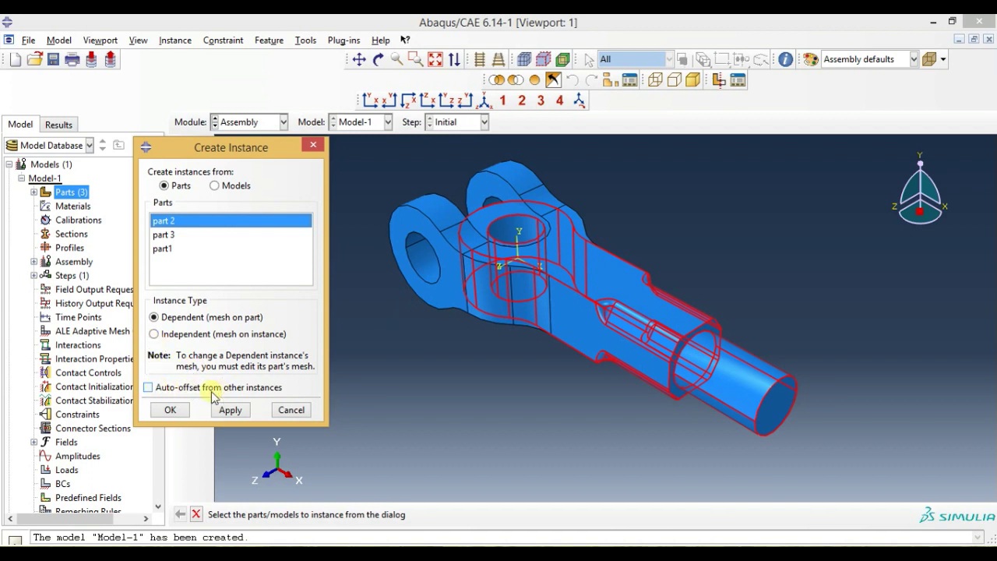
click(177, 388)
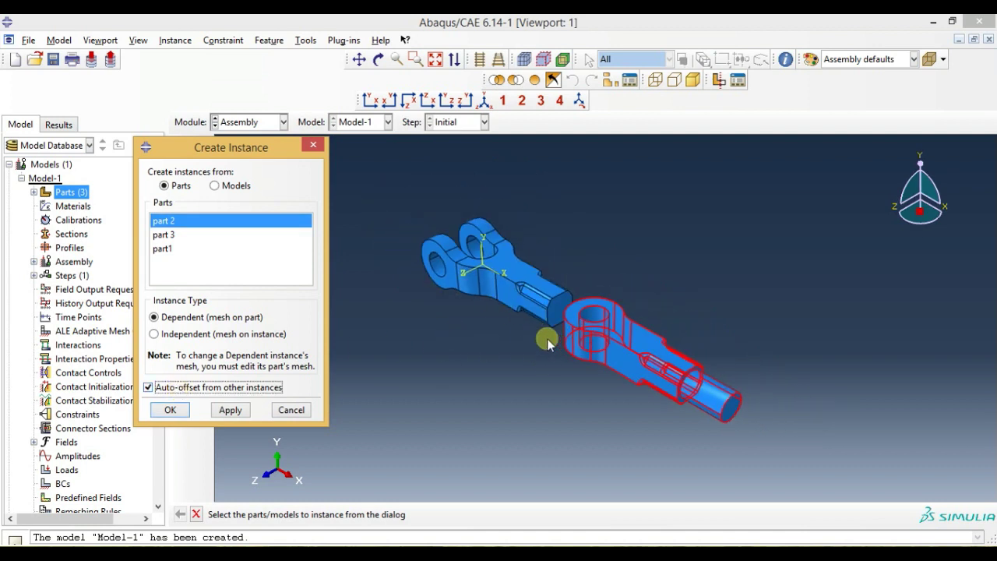
click(171, 410)
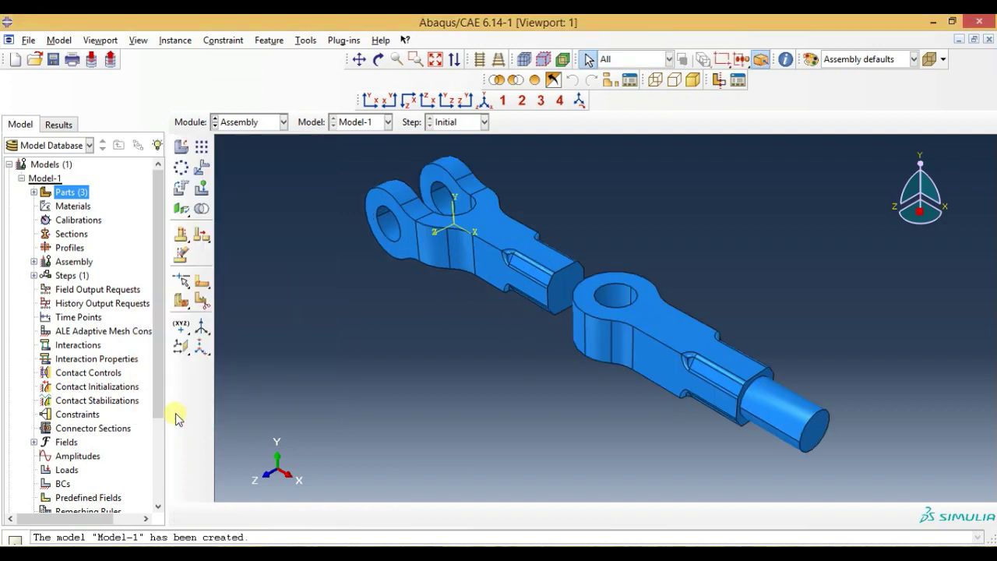
click(484, 99)
mouse_move(477, 209)
mouse_down()
mouse_move(608, 242)
mouse_move(616, 335)
mouse_up()
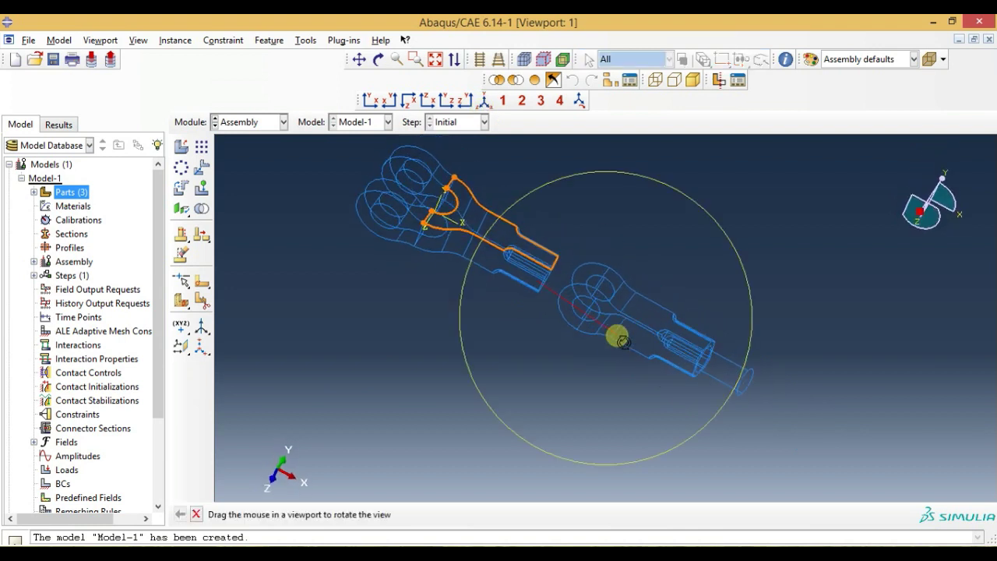
middle_click(634, 209)
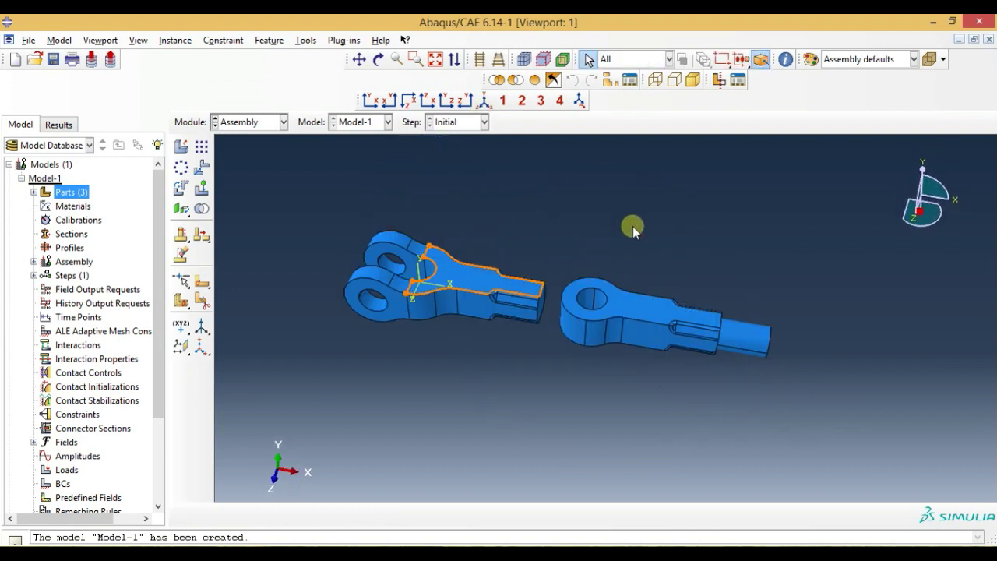
scroll(160, 251, down, 3)
scroll(161, 242, up, 3)
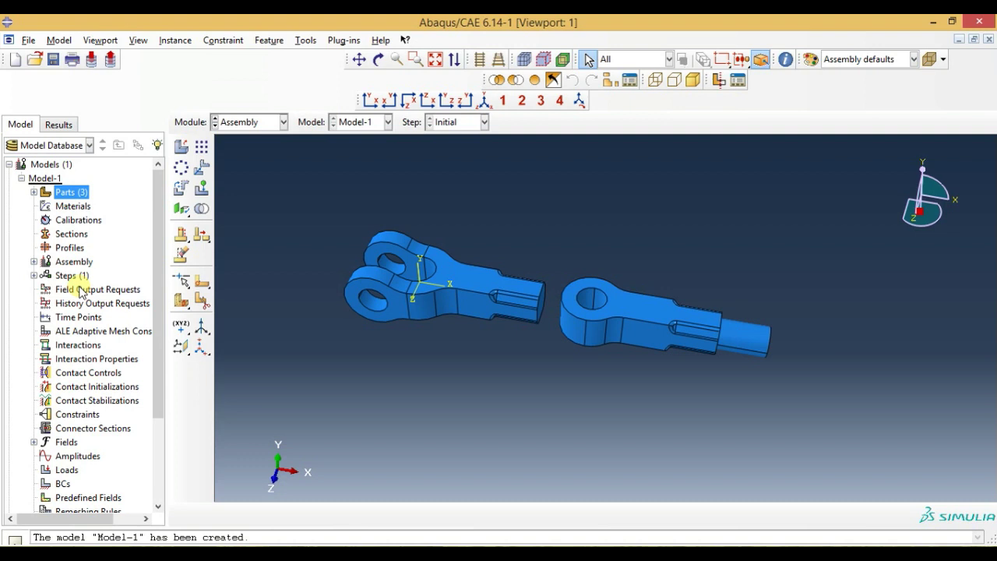
- Expand Assembly > Instances and highlight part1-1, part 2-1 and Position Constraints
click(33, 261)
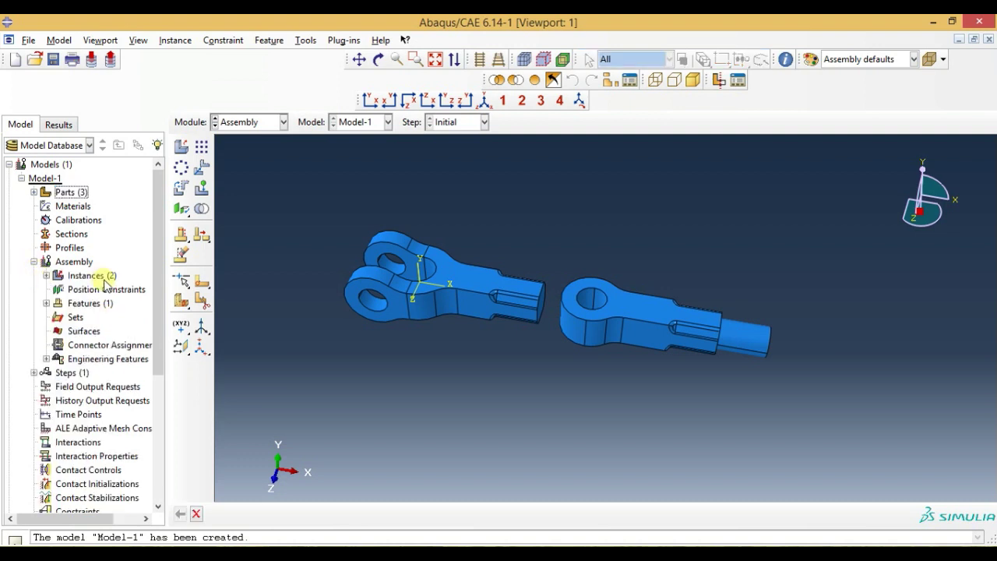
click(84, 276)
click(47, 275)
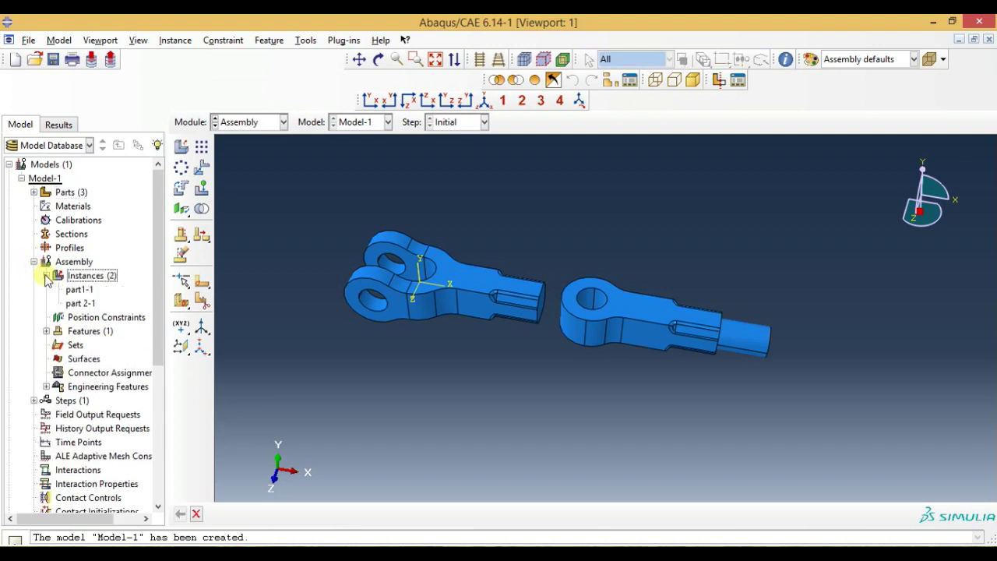
click(80, 289)
click(83, 304)
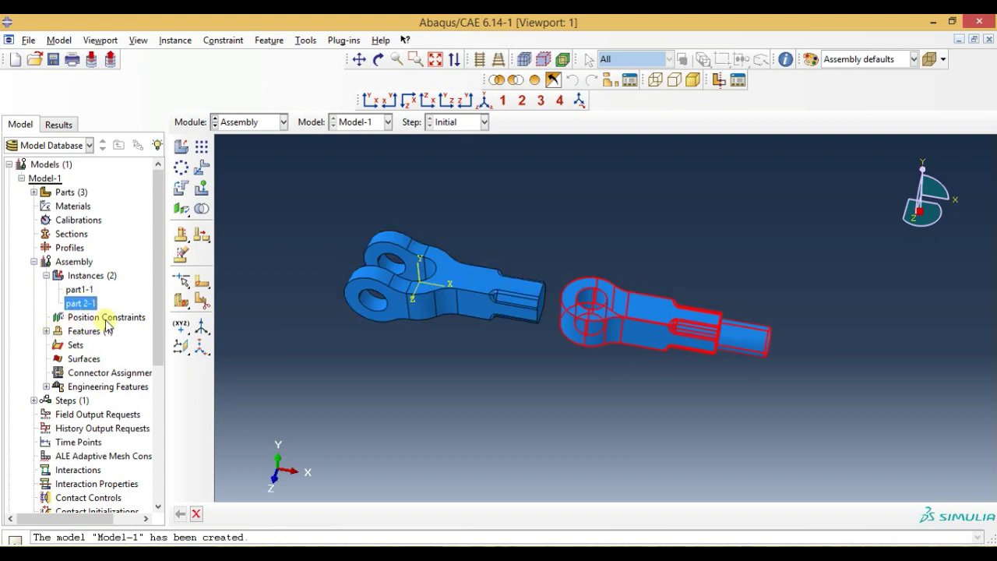
click(104, 318)
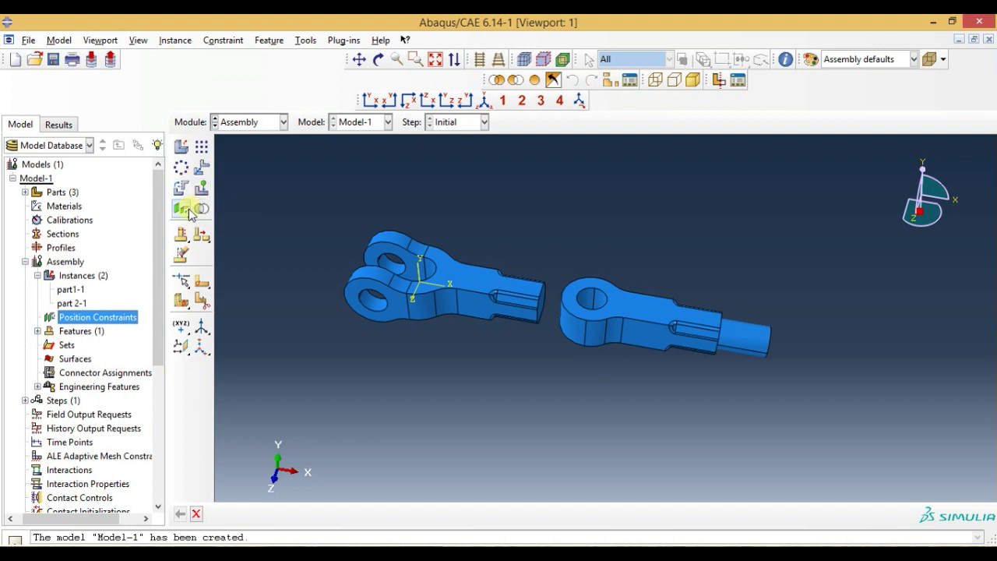
- Browse the position constraint types without choosing one, then orbit and zoom the view
drag(183, 215, 219, 219)
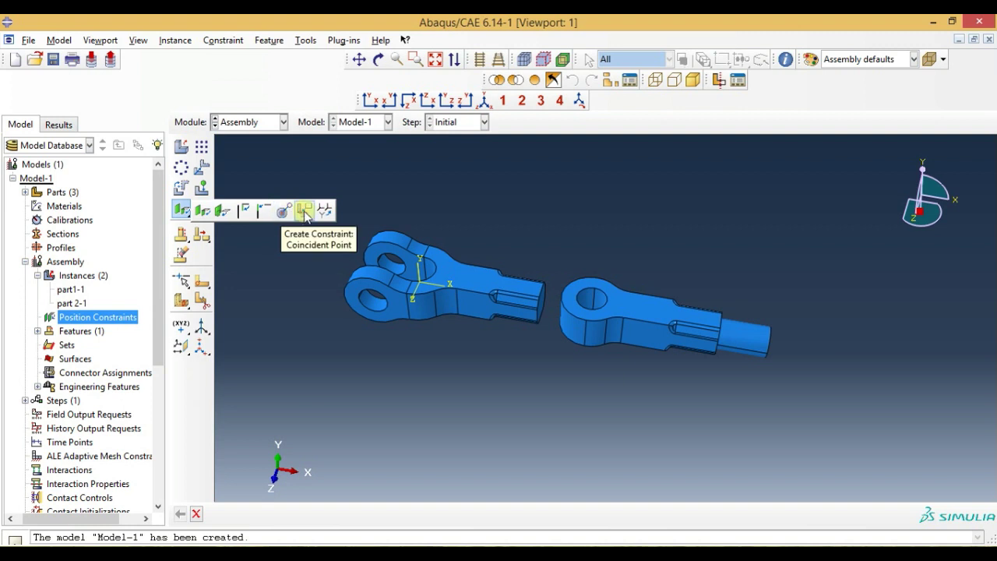
click(295, 156)
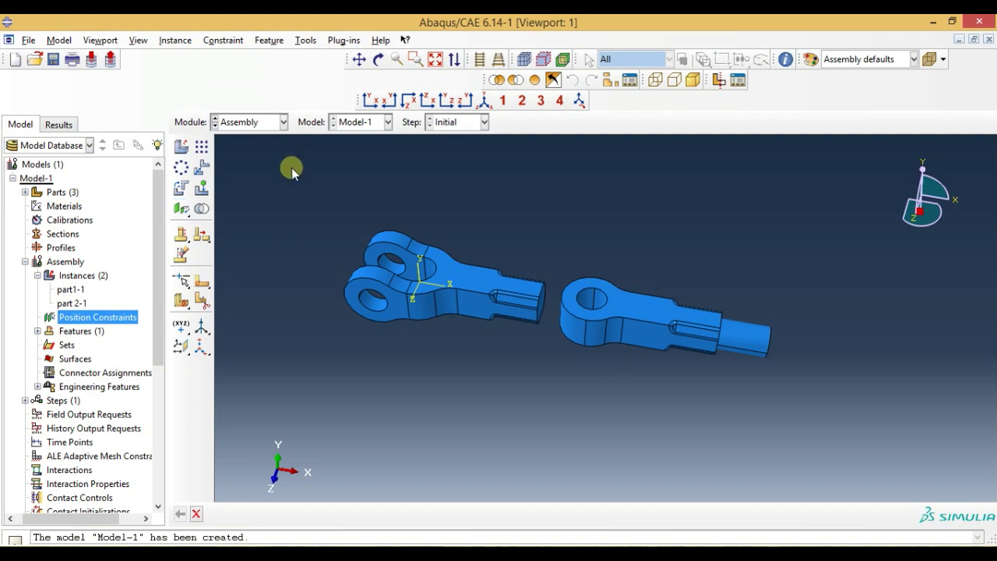
mouse_move(556, 249)
ctrl+alt+mouse_down()
mouse_move(632, 356)
mouse_move(671, 337)
mouse_move(543, 383)
ctrl+alt+mouse_up()
scroll(625, 254, up, 2)
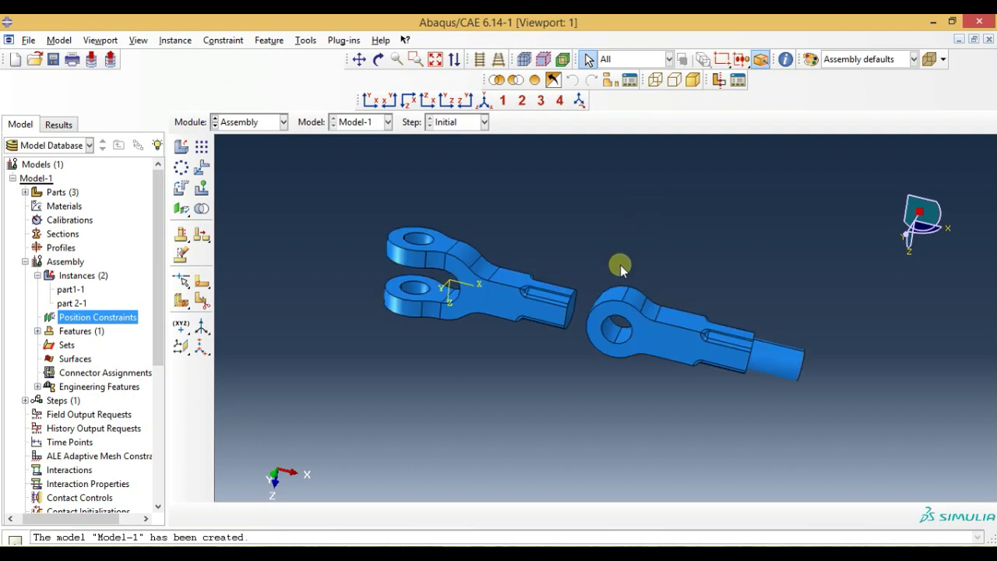
scroll(624, 257, up, 2)
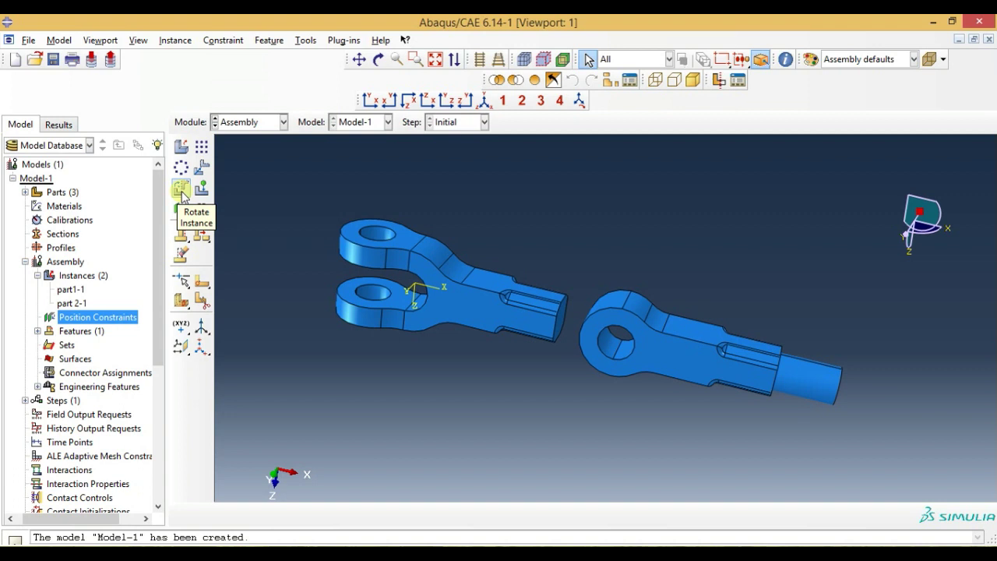
- Select instance part 2-1 for rotation and orbit toward its eye hole
click(180, 189)
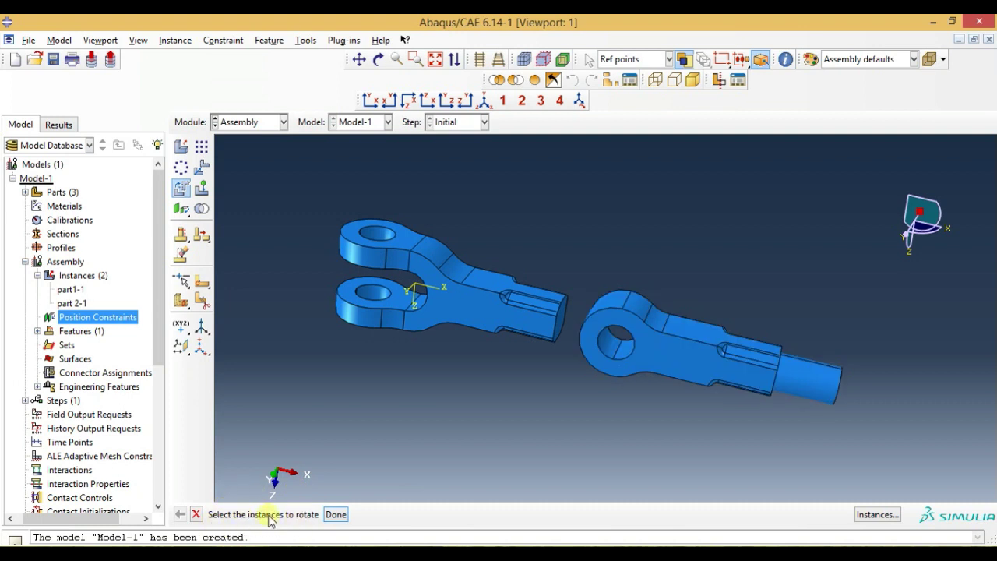
click(646, 352)
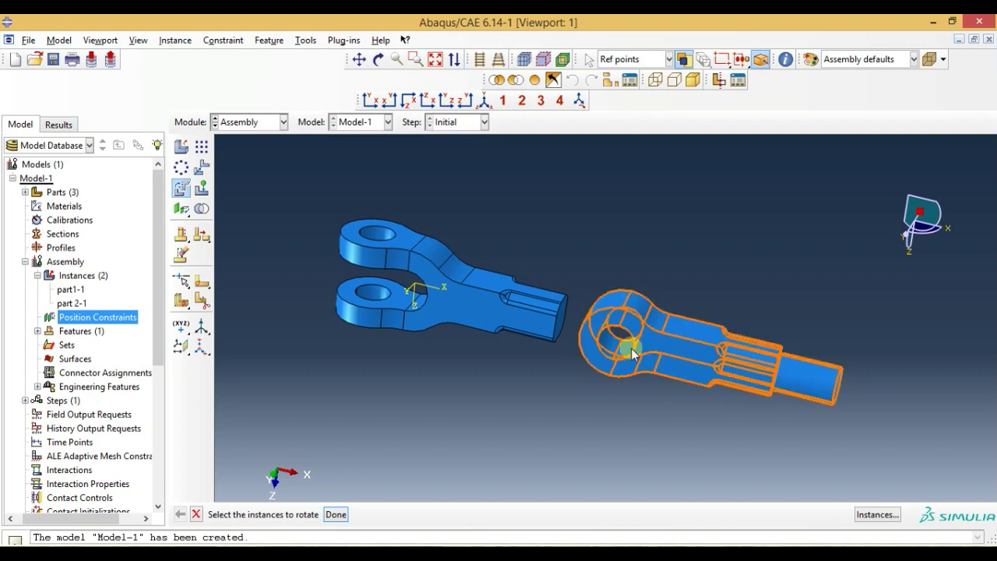
click(335, 514)
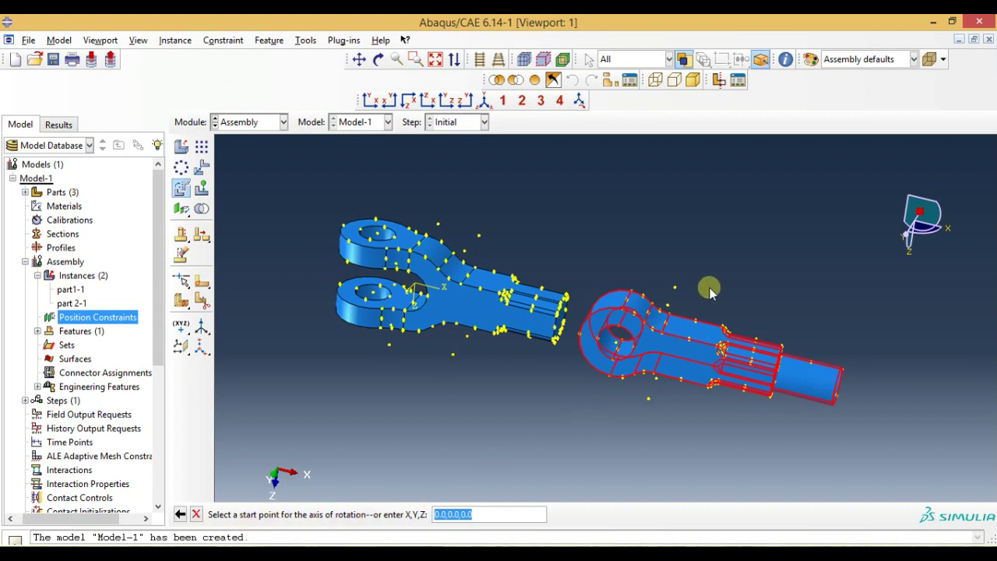
scroll(695, 298, down, 1)
scroll(690, 296, down, 1)
scroll(670, 300, down, 1)
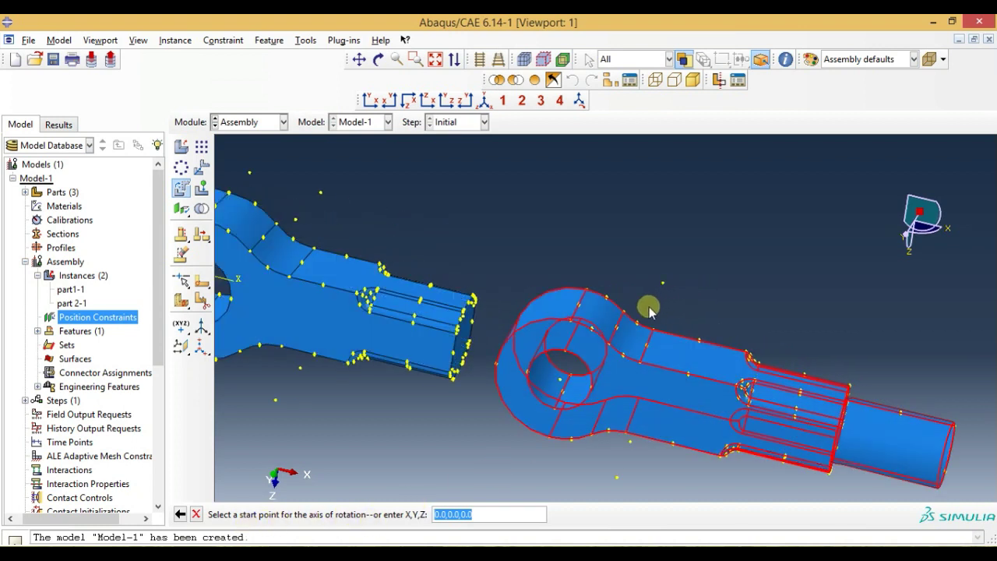
key(F3)
mouse_move(640, 301)
mouse_down()
mouse_move(631, 262)
mouse_move(621, 263)
mouse_move(563, 354)
mouse_up()
key(F4)
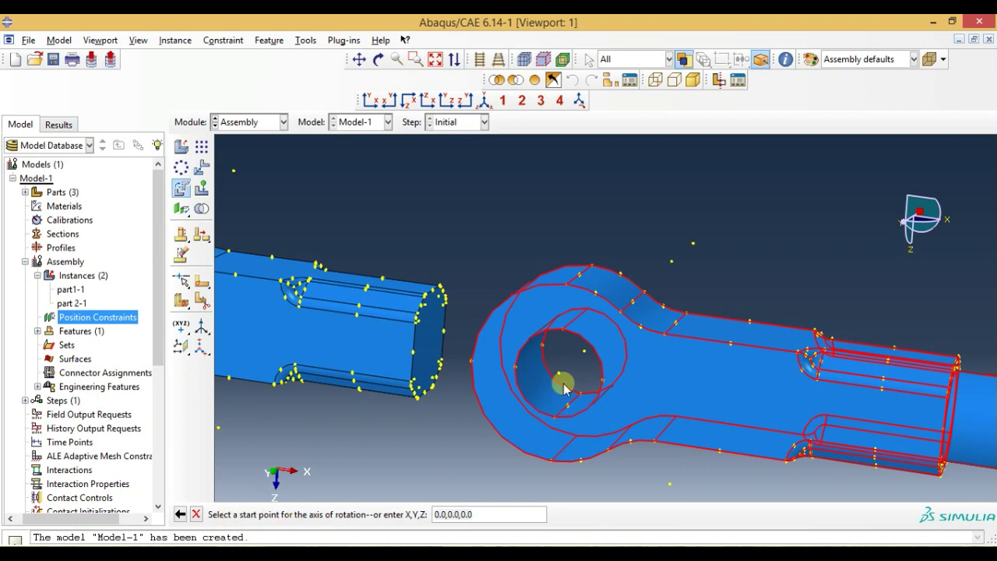
- Rotate part 2-1 by 180° about the axis through its hole centre, then inspect the assembly
click(559, 377)
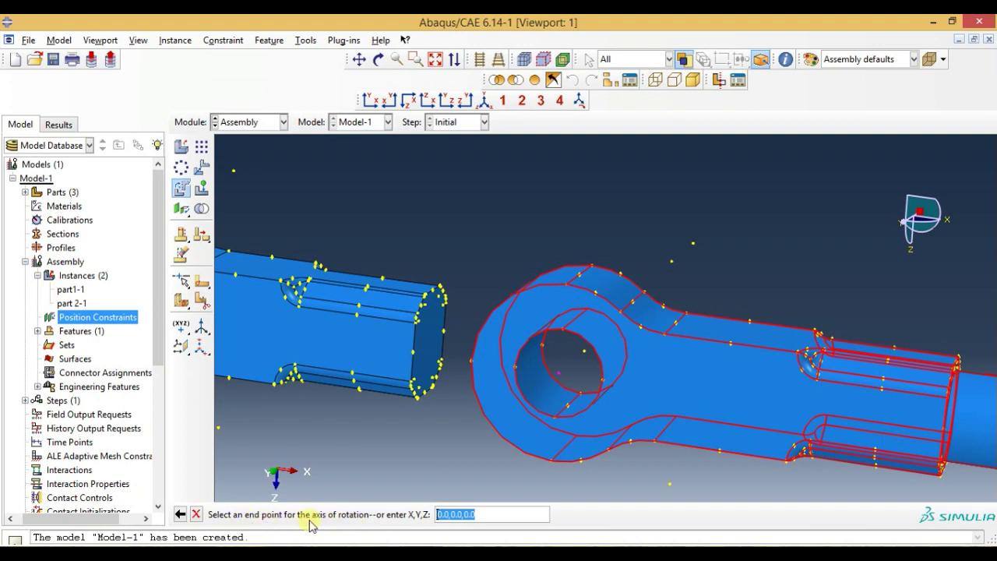
click(582, 353)
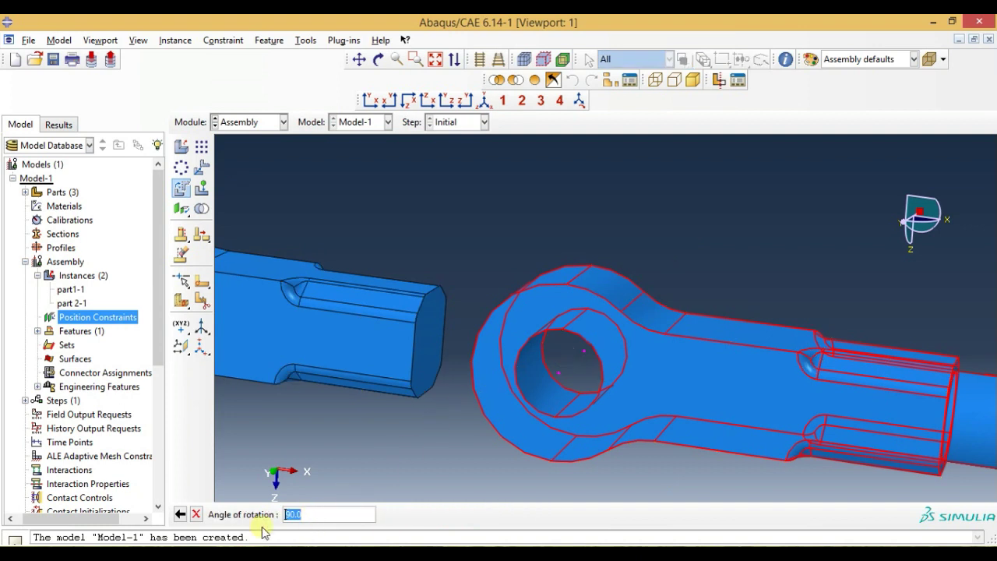
text(180)
key(Return)
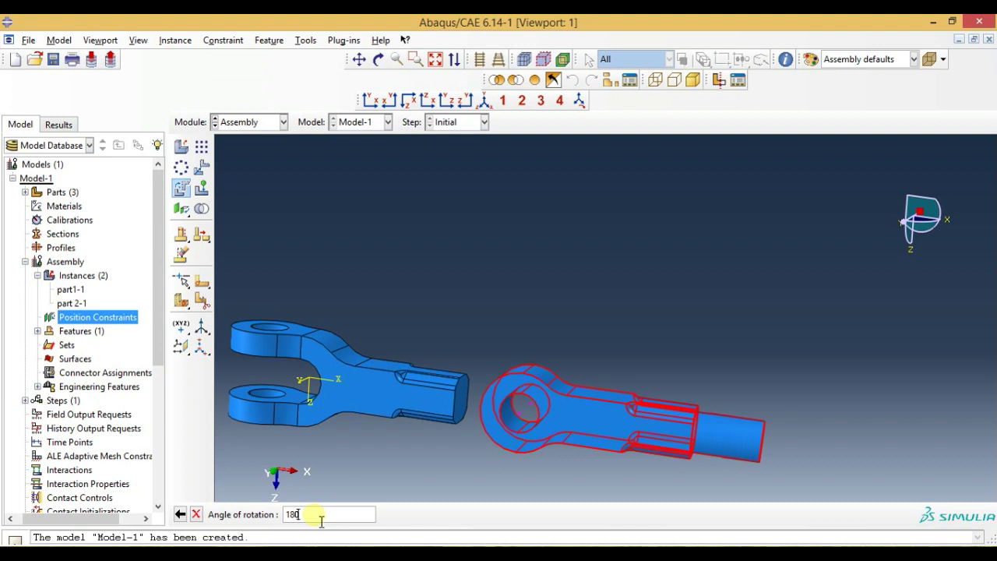
key(Return)
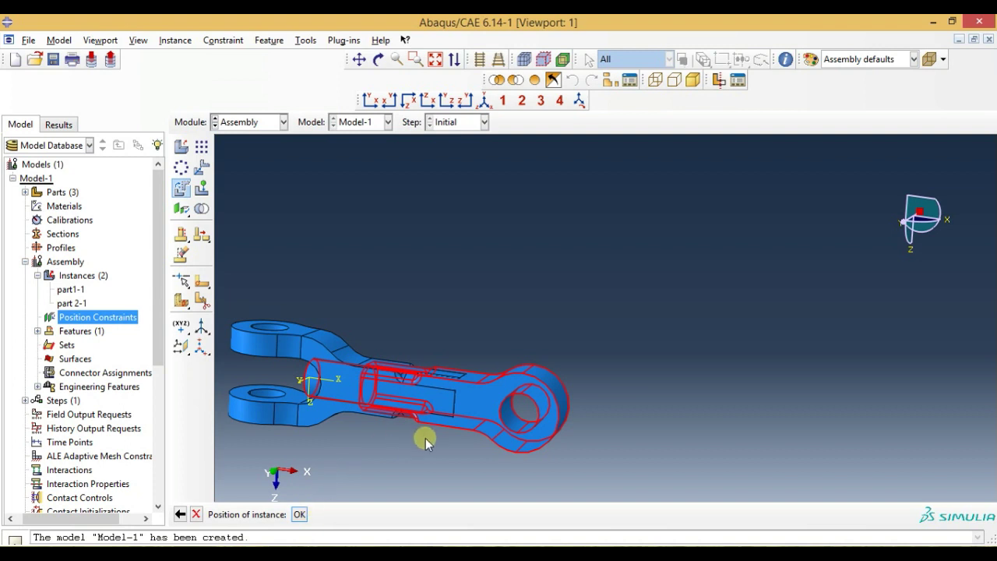
click(300, 514)
mouse_move(409, 468)
ctrl+alt+mouse_down()
mouse_move(423, 407)
mouse_move(434, 464)
mouse_move(529, 459)
ctrl+alt+mouse_up()
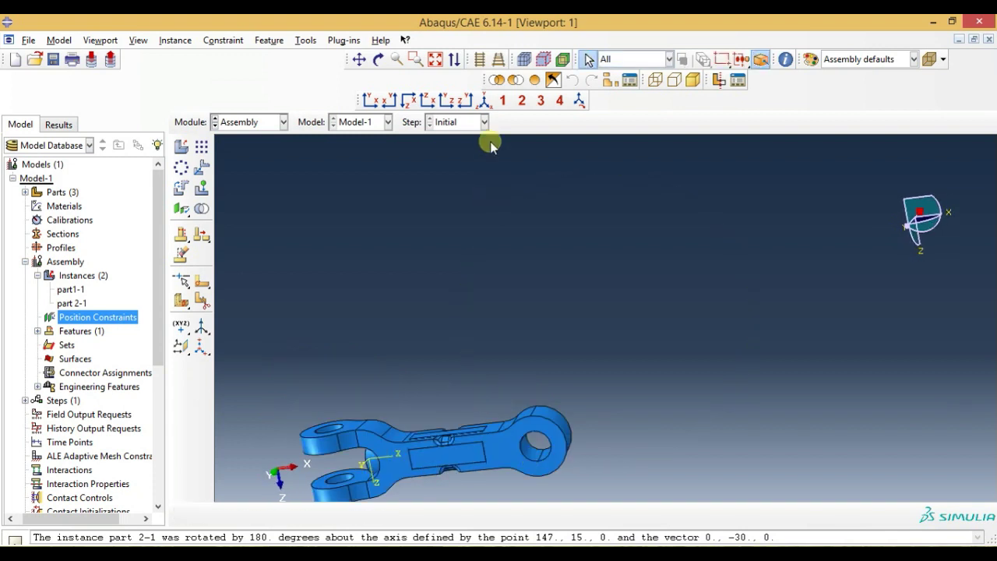
click(484, 100)
ctrl+alt+drag(709, 382, 716, 312)
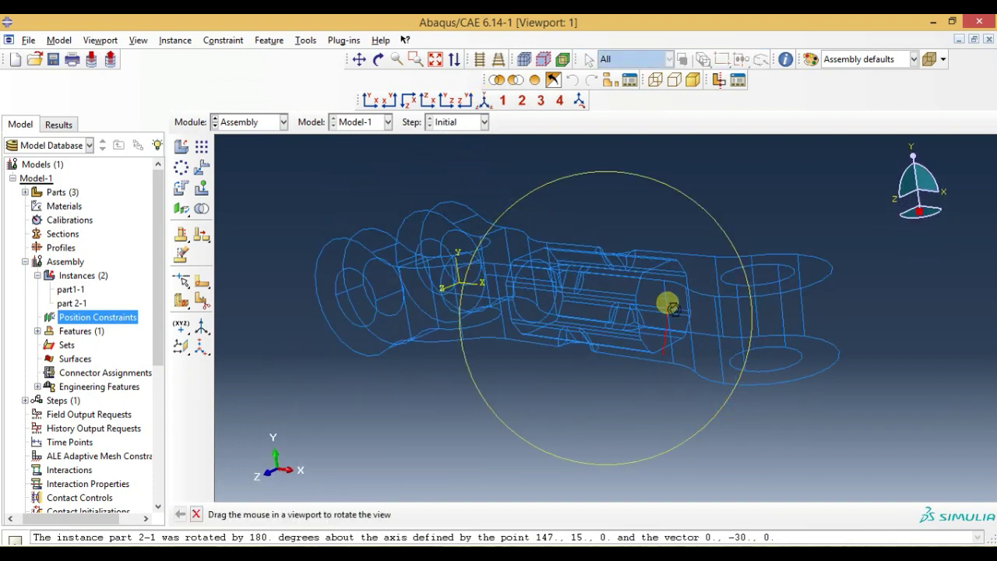
mouse_move(565, 322)
ctrl+alt+mouse_down()
mouse_move(574, 239)
mouse_move(576, 334)
mouse_move(591, 379)
mouse_move(598, 335)
ctrl+alt+mouse_up()
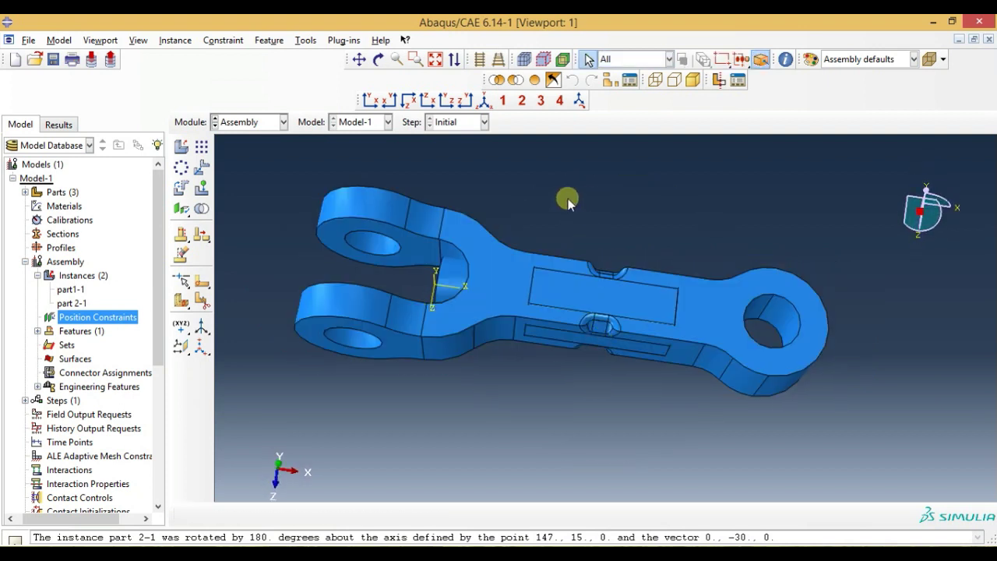
- Constrain part 2-1's flat face to part 1-1's ring face with Face to Face at distance 0.0
click(182, 212)
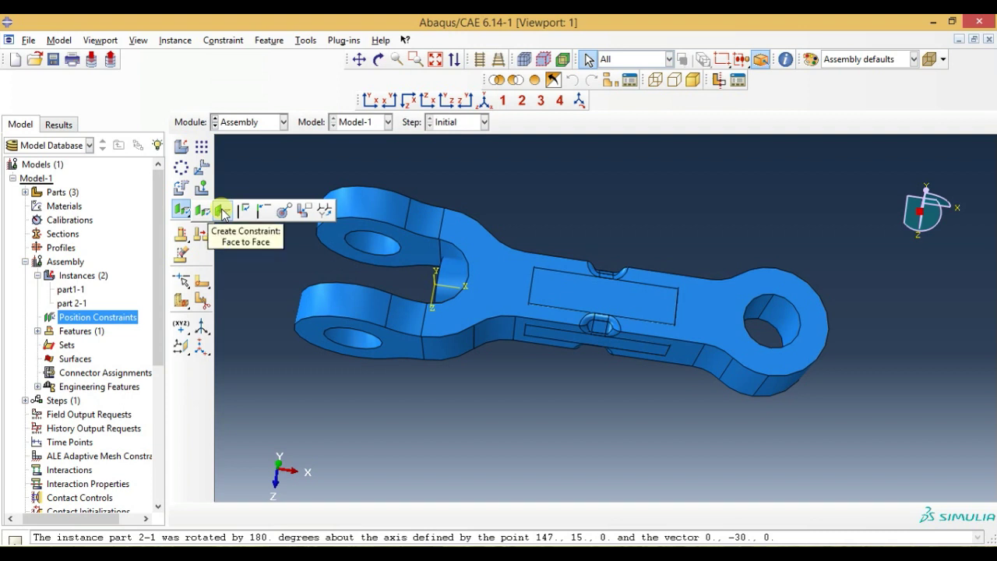
click(223, 211)
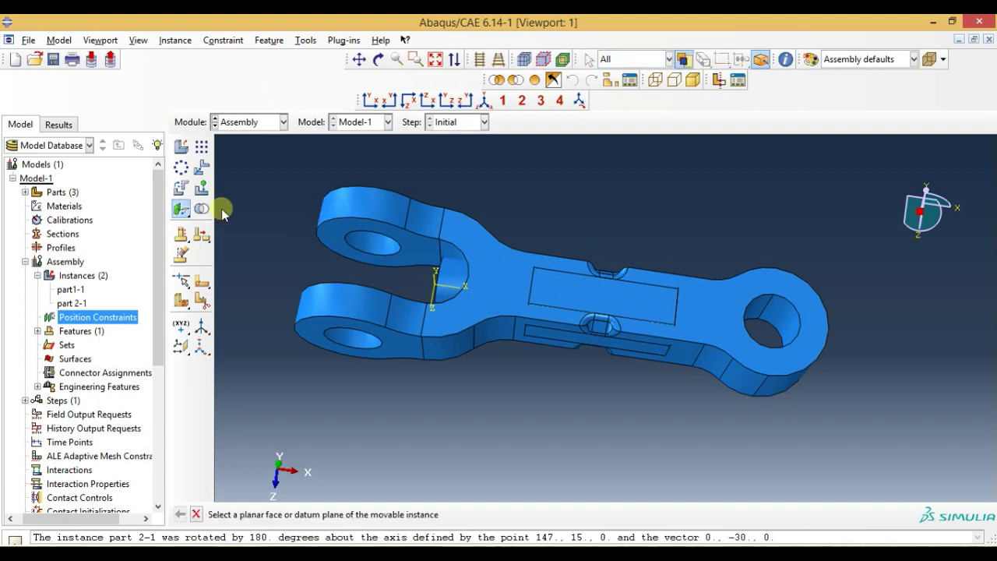
ctrl+alt+drag(706, 298, 683, 247)
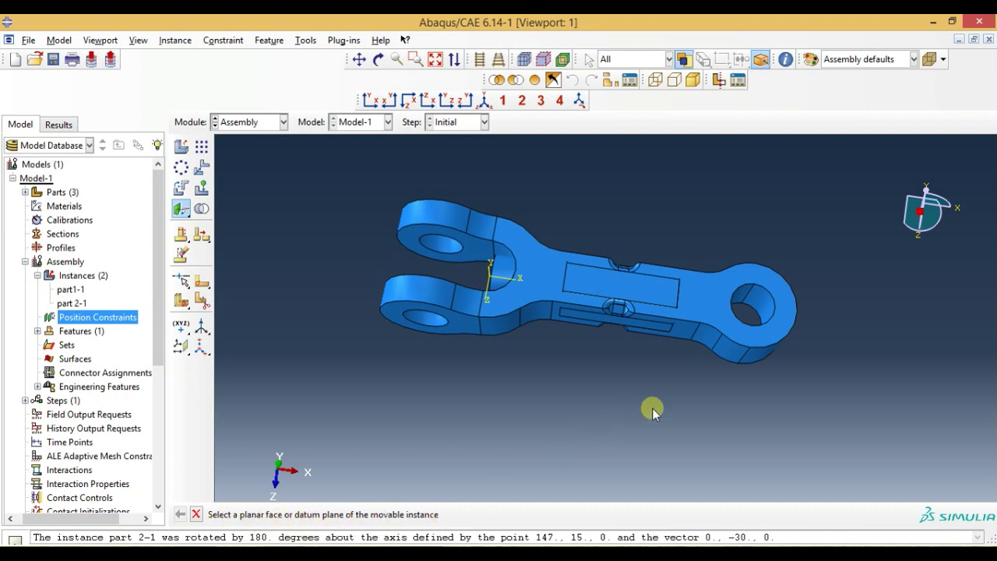
click(755, 339)
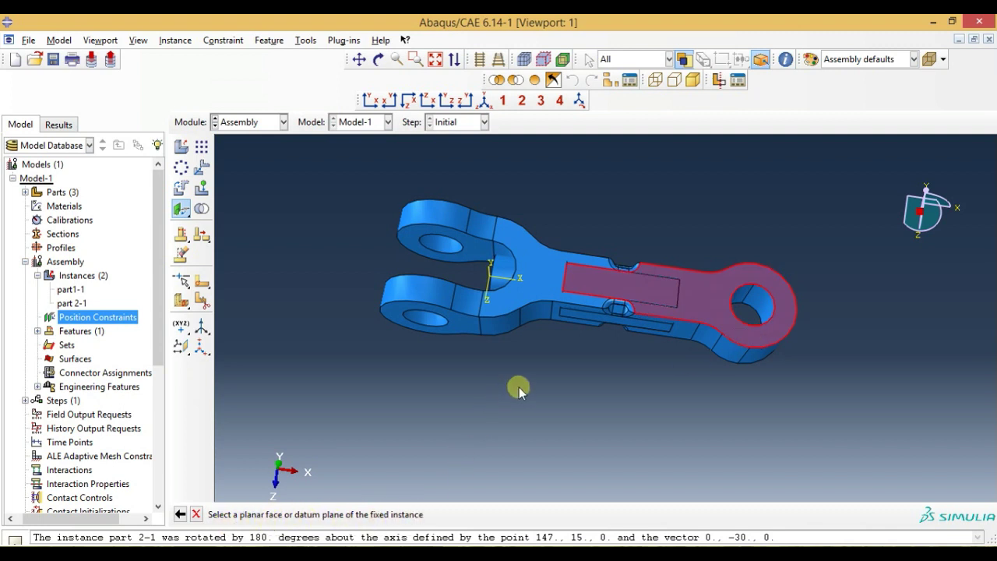
ctrl+alt+click(432, 316)
ctrl+alt+drag(432, 316, 646, 372)
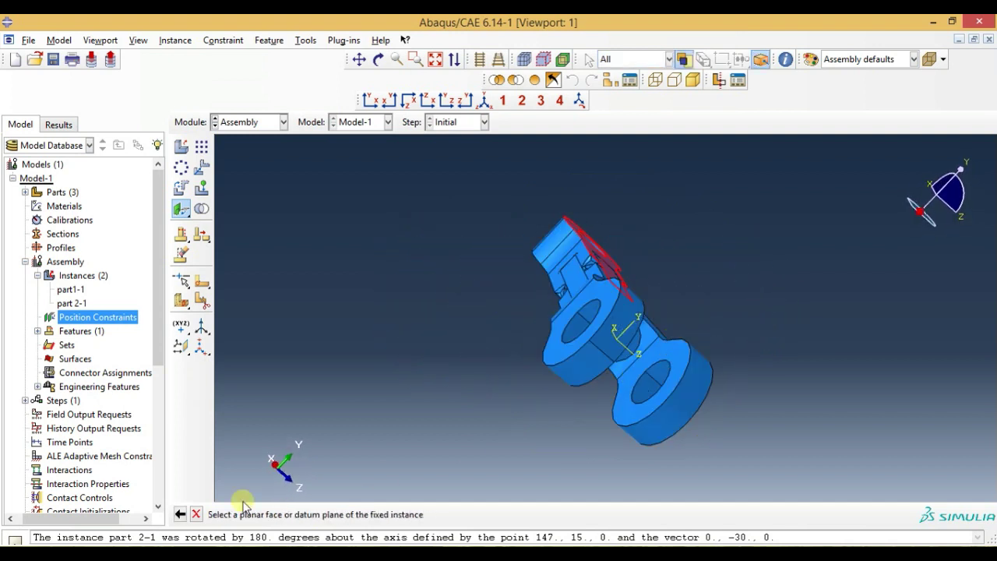
click(671, 355)
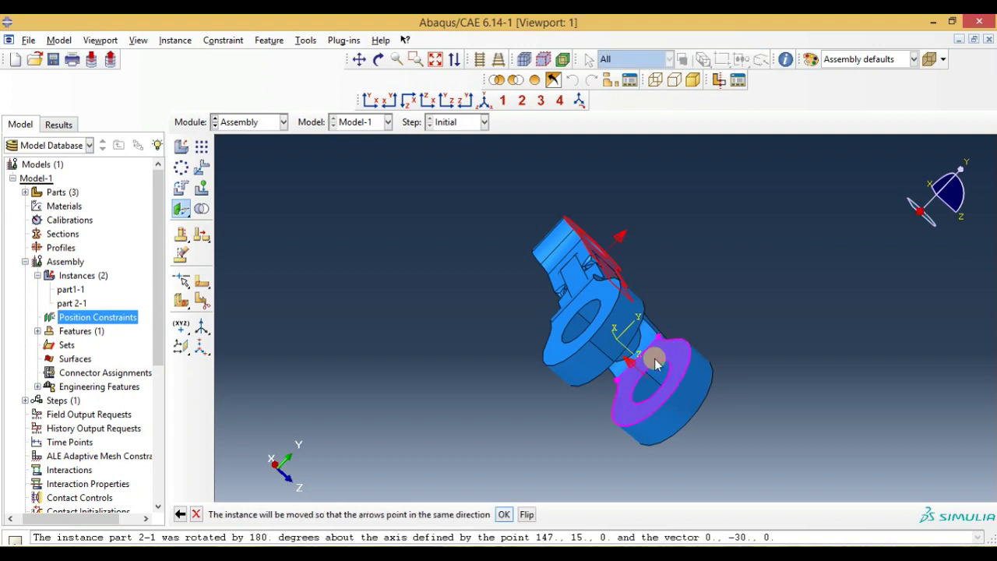
click(504, 516)
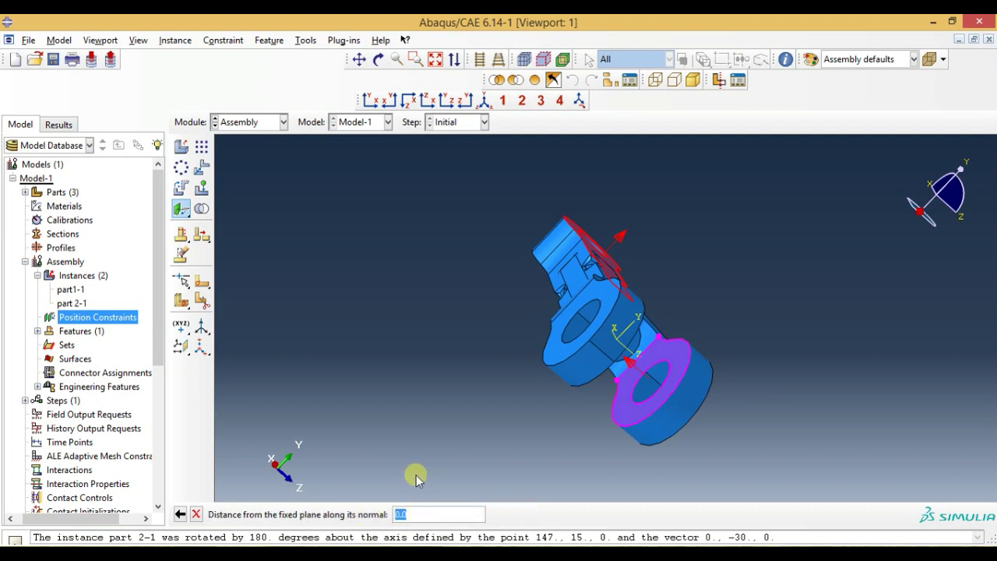
key(Return)
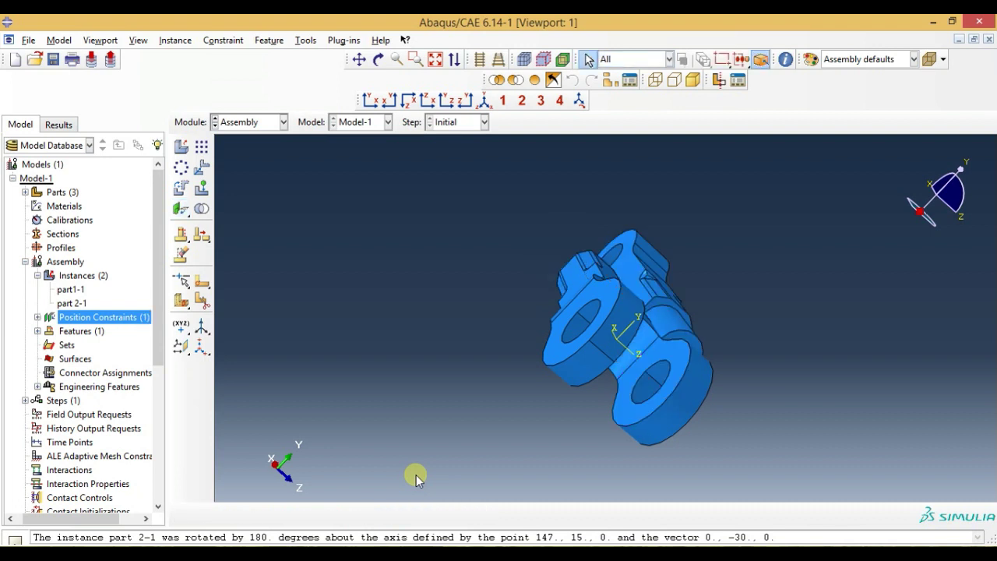
- Orbit the assembly to inspect how part 2-1 meets the clevis lugs
mouse_move(654, 331)
ctrl+alt+mouse_down()
mouse_move(616, 382)
mouse_move(628, 363)
ctrl+alt+mouse_up()
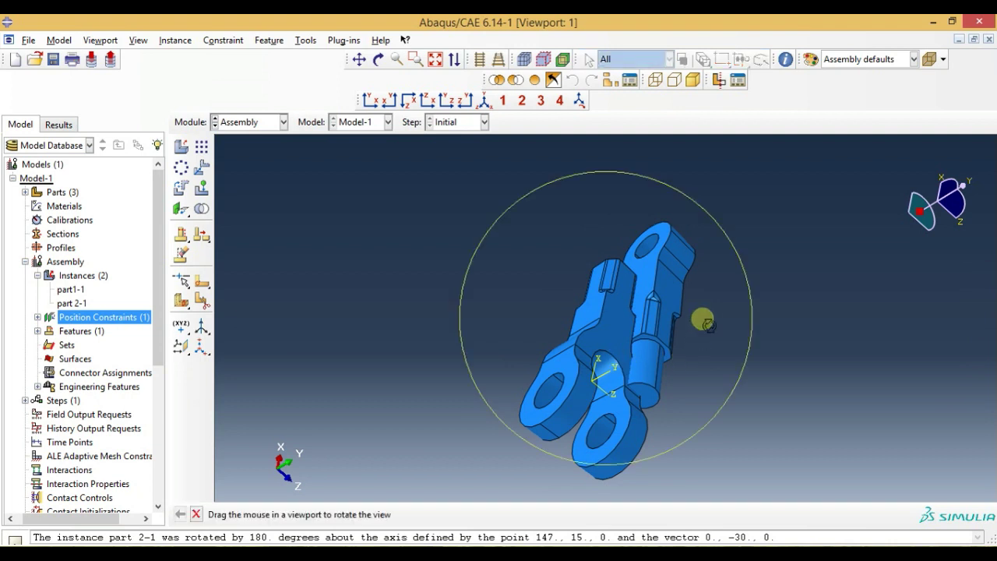
ctrl+alt+drag(701, 316, 661, 302)
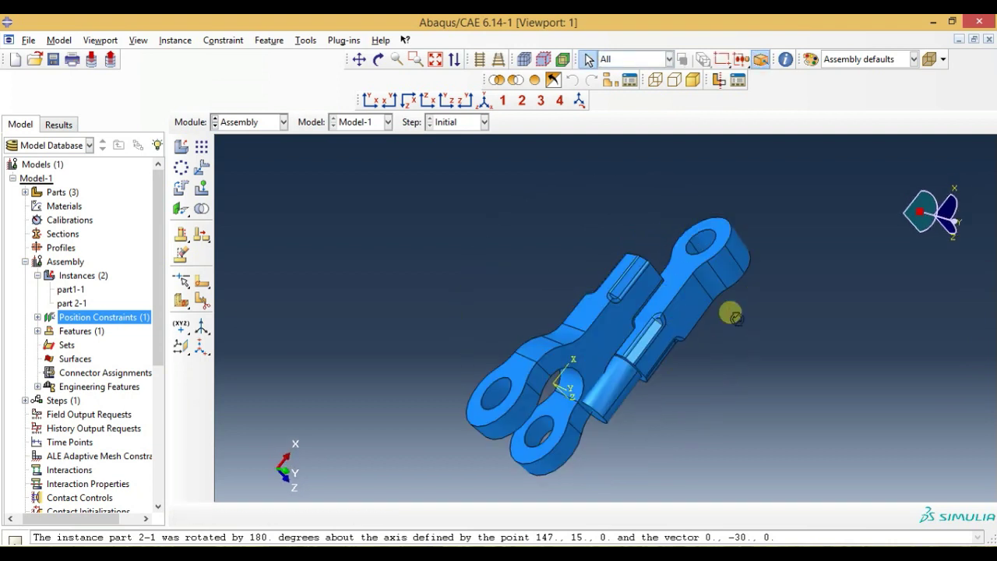
ctrl+alt+drag(726, 310, 677, 201)
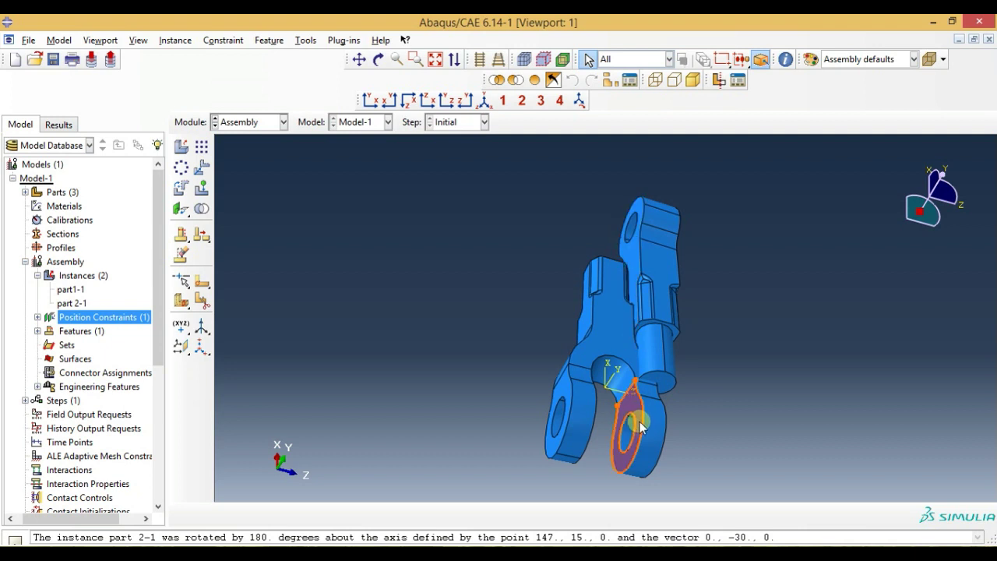
click(641, 425)
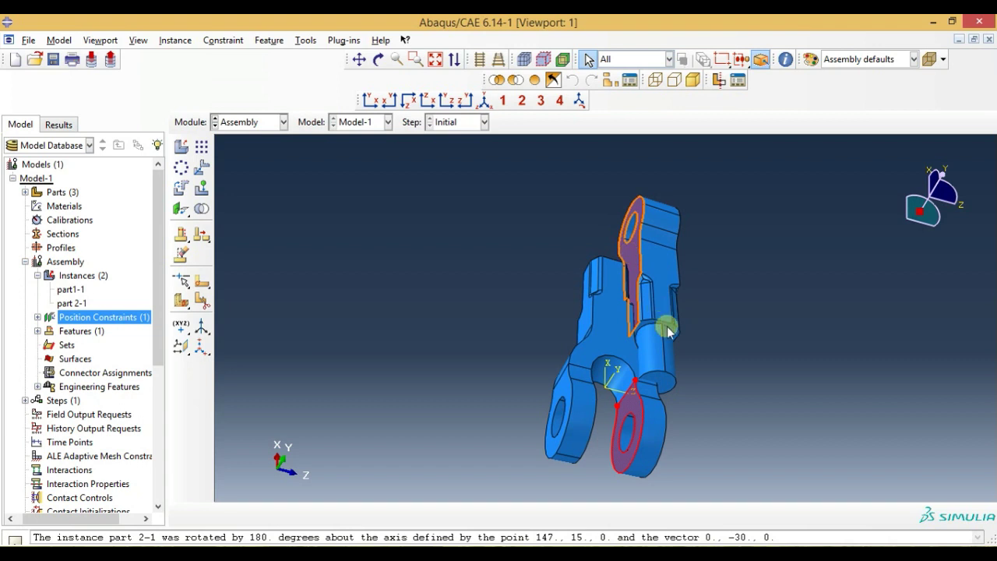
ctrl+alt+drag(667, 331, 661, 289)
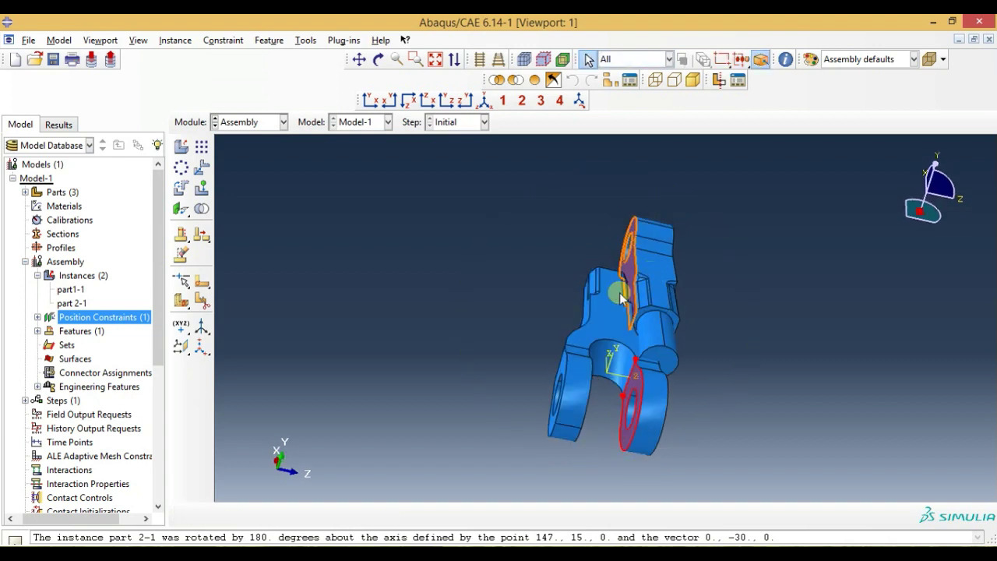
mouse_move(536, 295)
ctrl+alt+mouse_down()
mouse_move(549, 291)
mouse_move(514, 291)
ctrl+alt+mouse_up()
key(Escape)
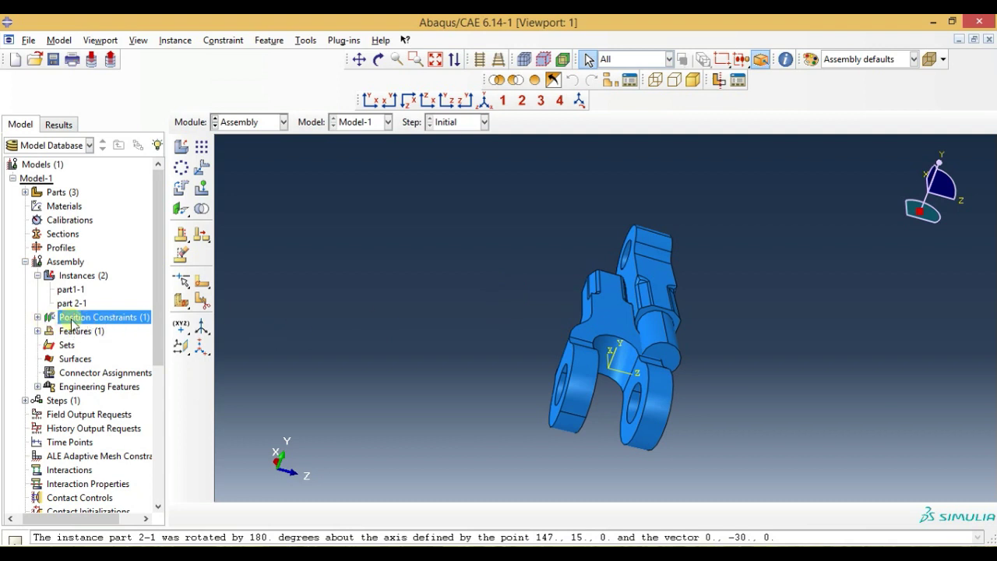
- Edit Face to Face-1 to flip its alignment direction and check the result
double_click(71, 320)
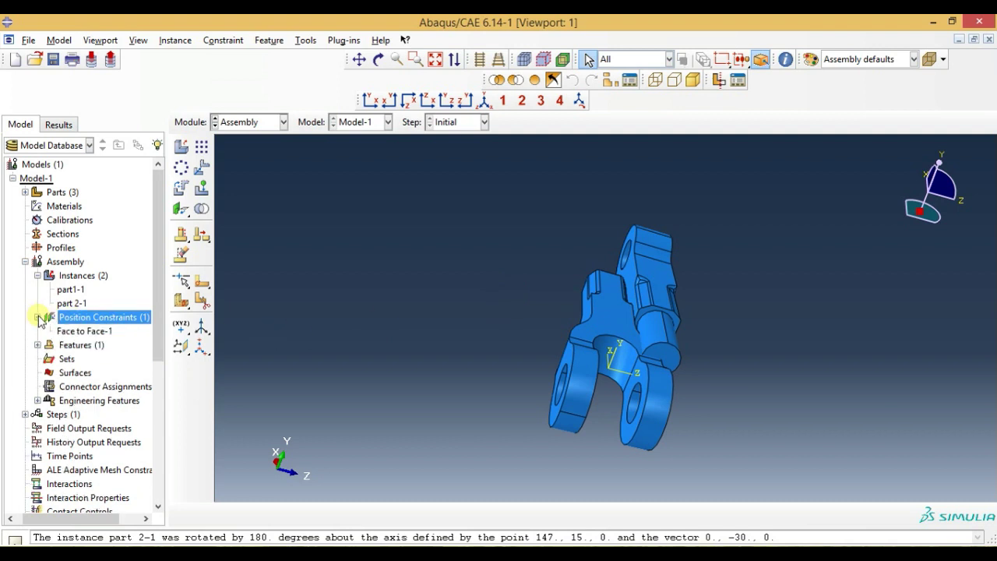
click(80, 334)
right_click(90, 333)
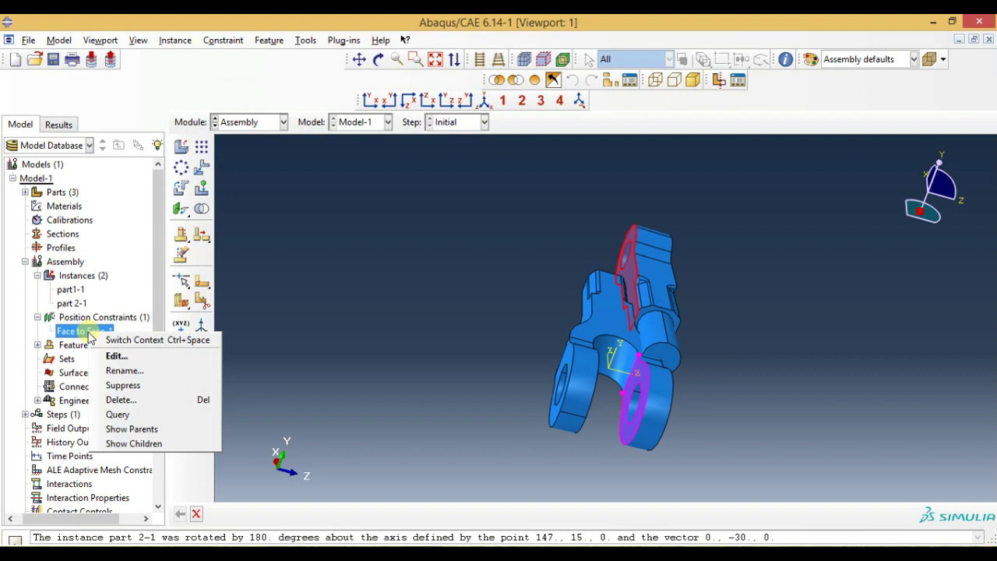
click(117, 357)
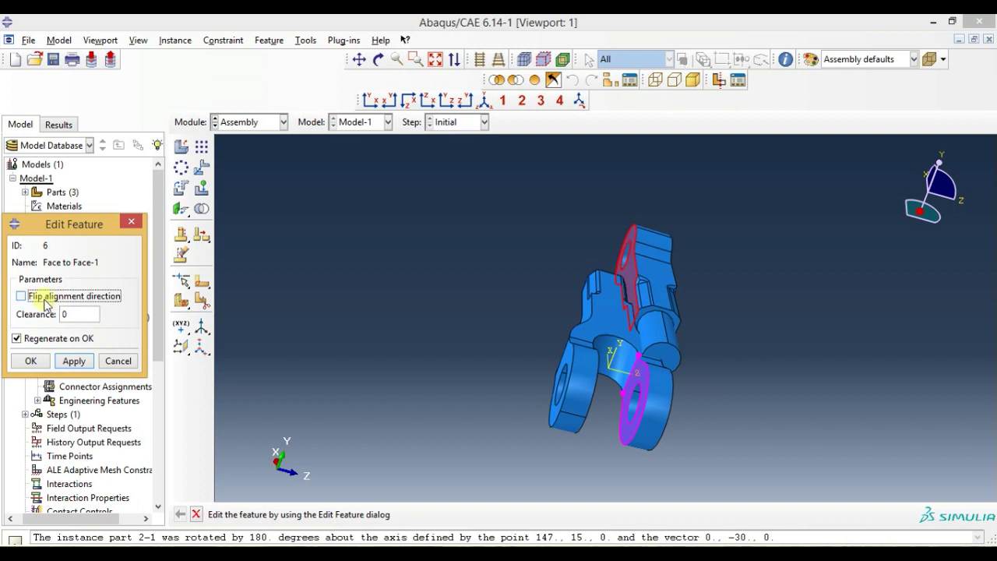
click(73, 363)
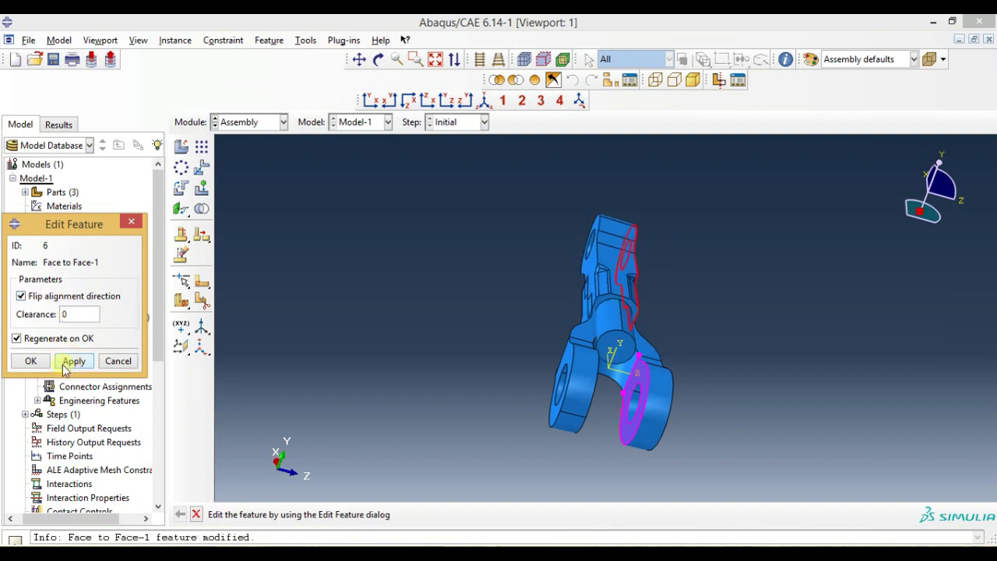
click(31, 362)
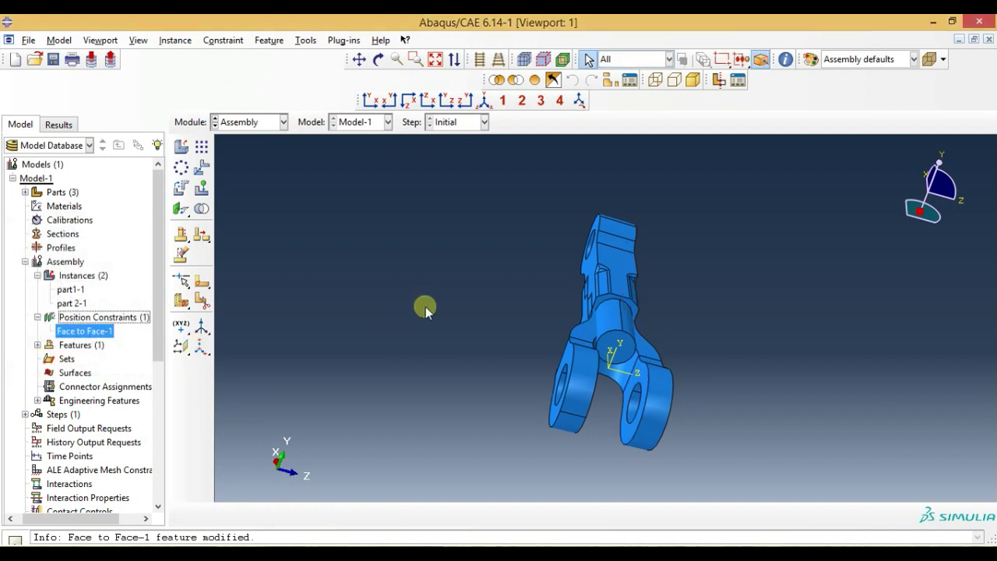
mouse_move(683, 306)
ctrl+alt+mouse_down()
mouse_move(685, 333)
mouse_move(605, 351)
mouse_move(701, 334)
mouse_move(661, 406)
mouse_move(507, 331)
mouse_move(668, 322)
mouse_move(640, 365)
ctrl+alt+mouse_up()
- Add a Coaxial constraint aligning the movable clevis end's hole with the fixed clevis hole
mouse_move(683, 327)
ctrl+alt+mouse_down()
mouse_move(679, 278)
mouse_move(627, 222)
ctrl+alt+mouse_up()
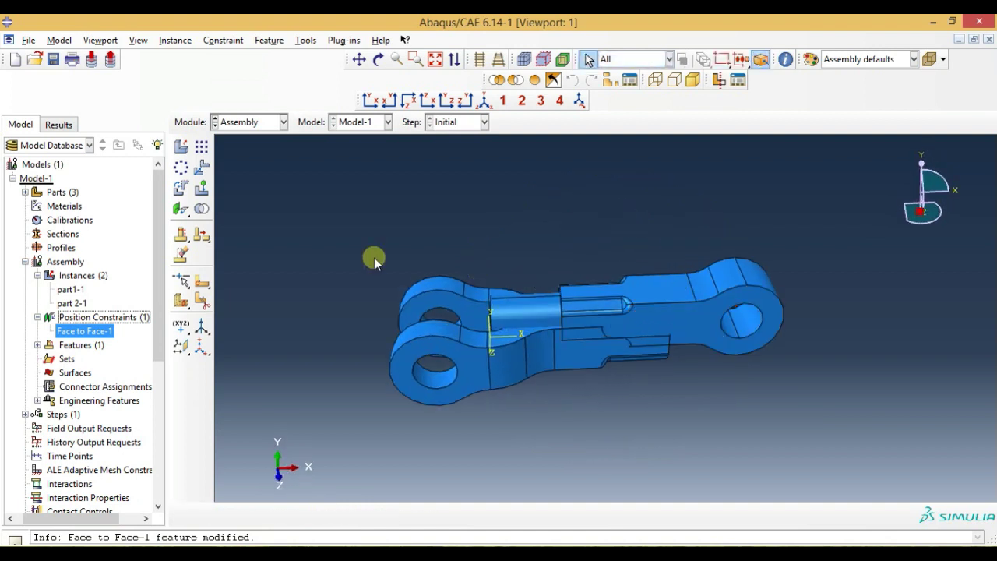
drag(180, 215, 226, 230)
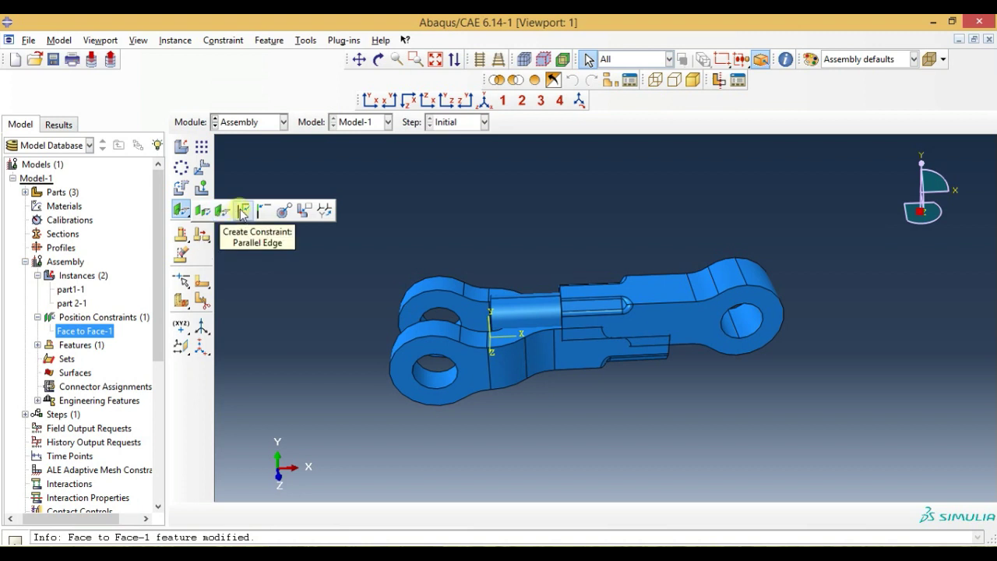
click(282, 216)
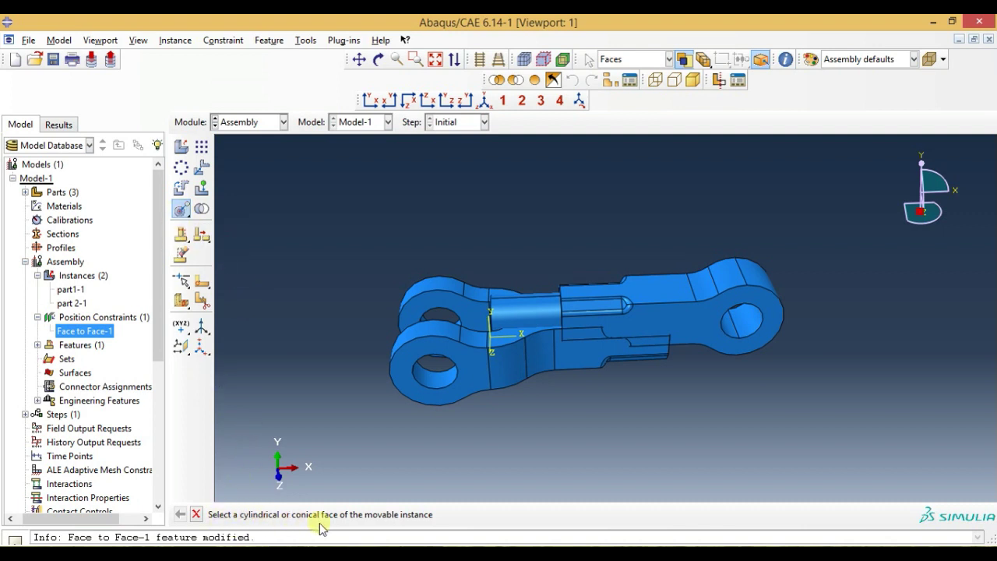
click(745, 324)
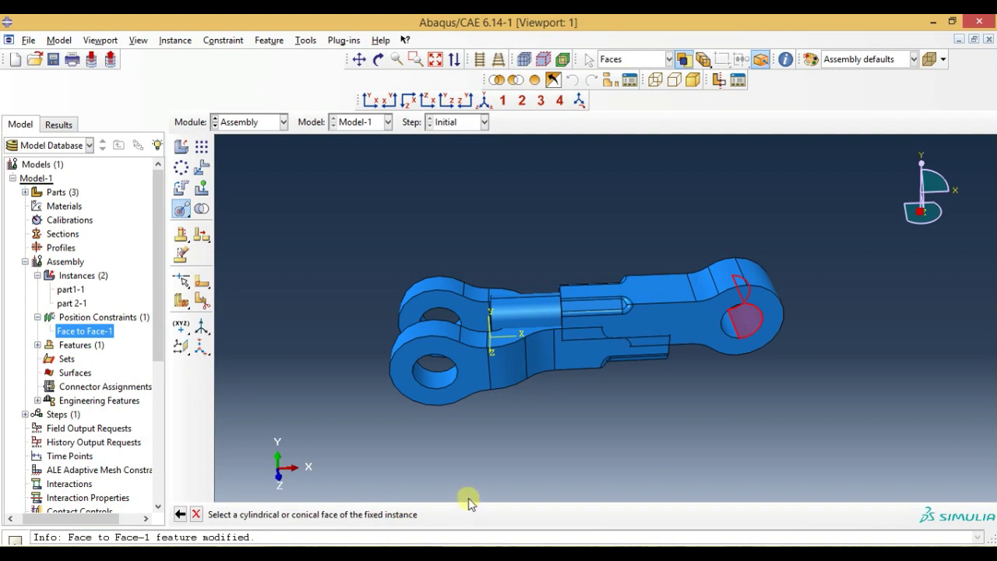
click(436, 384)
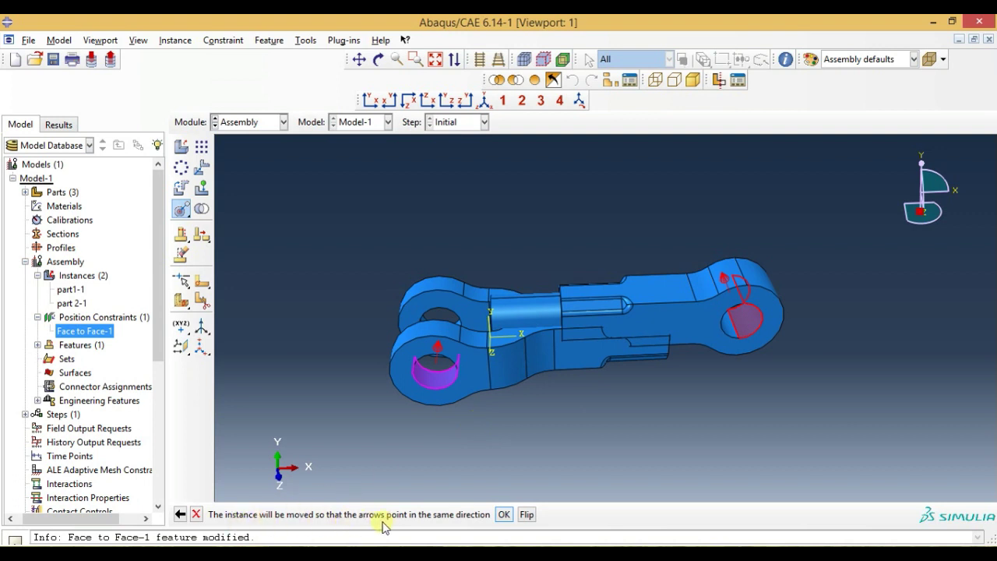
click(503, 515)
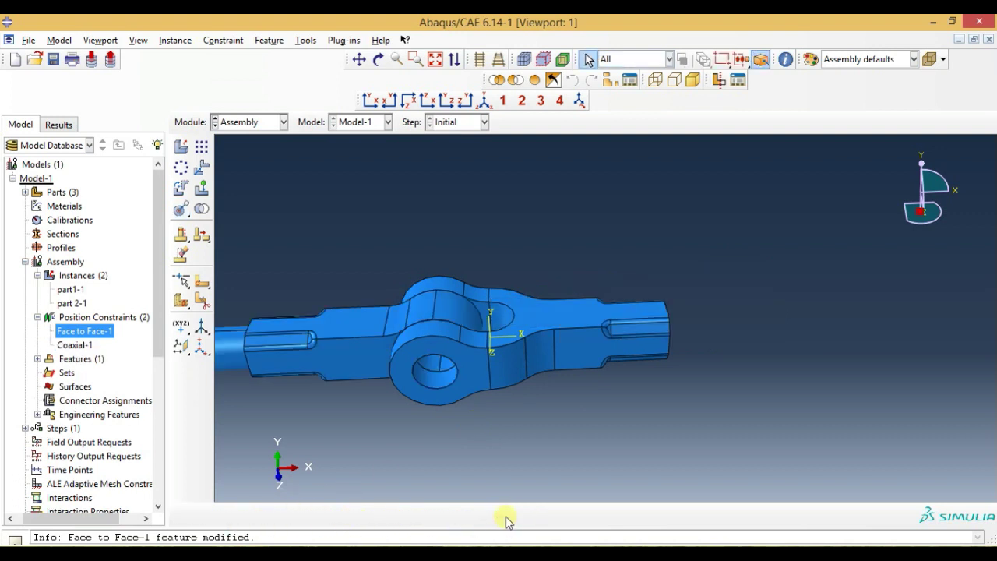
key(ctrl+alt)
ctrl+alt+drag(437, 439, 557, 291)
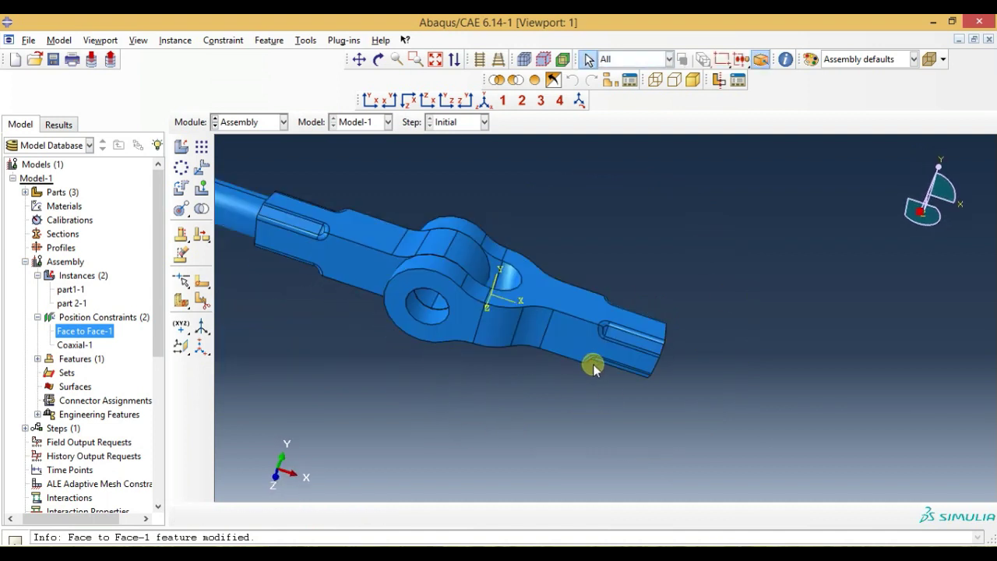
click(491, 101)
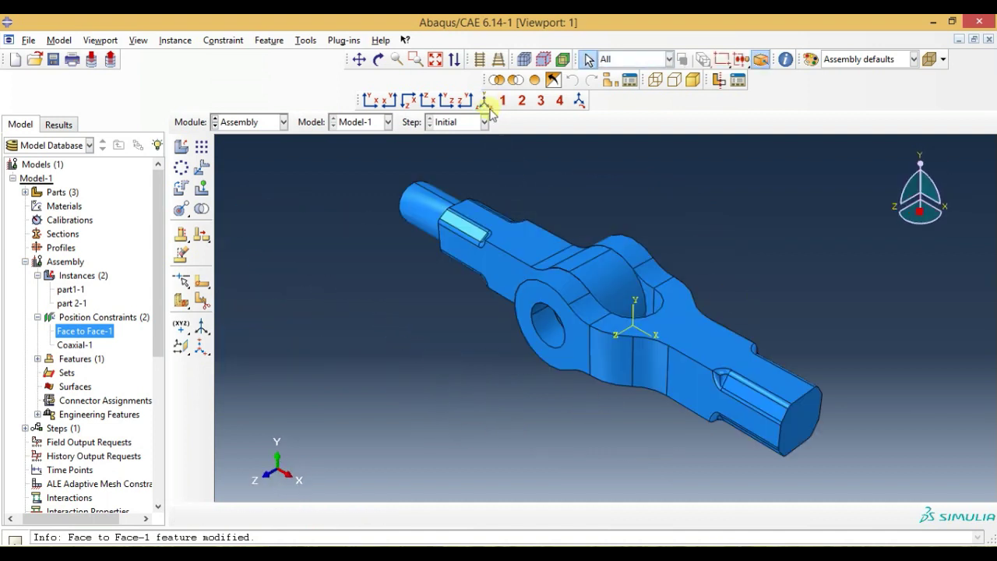
mouse_move(574, 296)
ctrl+alt+mouse_down()
mouse_move(645, 281)
mouse_move(721, 201)
ctrl+alt+mouse_up()
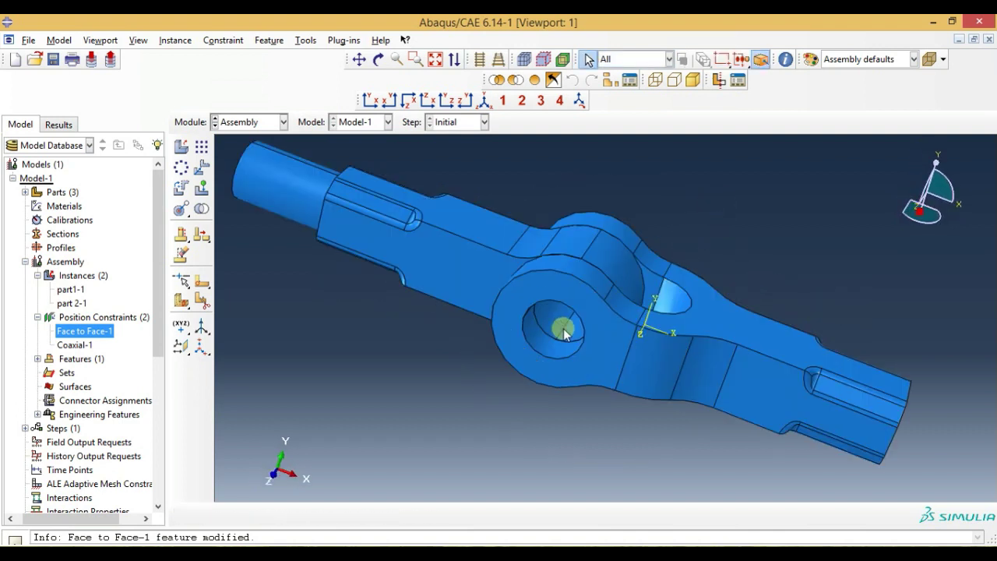
mouse_move(565, 324)
ctrl+alt+mouse_down()
mouse_move(588, 267)
mouse_move(668, 283)
mouse_move(606, 342)
ctrl+alt+mouse_up()
scroll(606, 340, up, 2)
scroll(603, 334, up, 2)
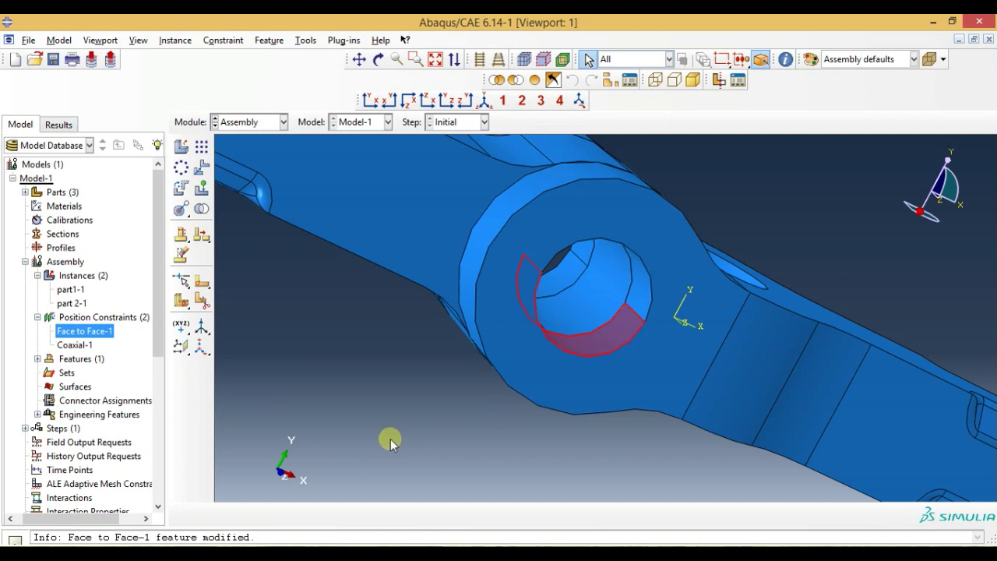
click(482, 105)
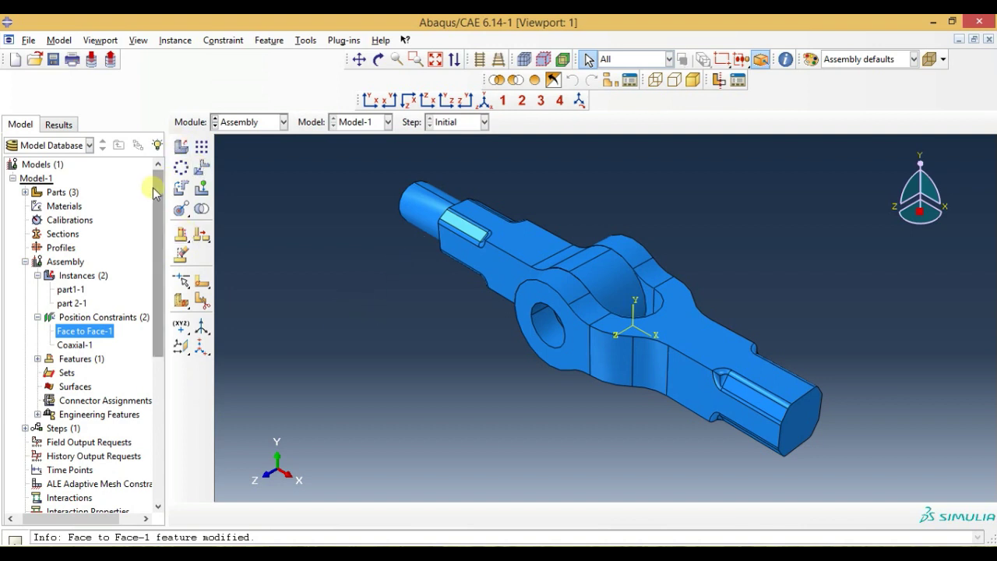
- Create instance part 3-1 from the pin (part 3), auto-offset from the clevis ends
click(180, 149)
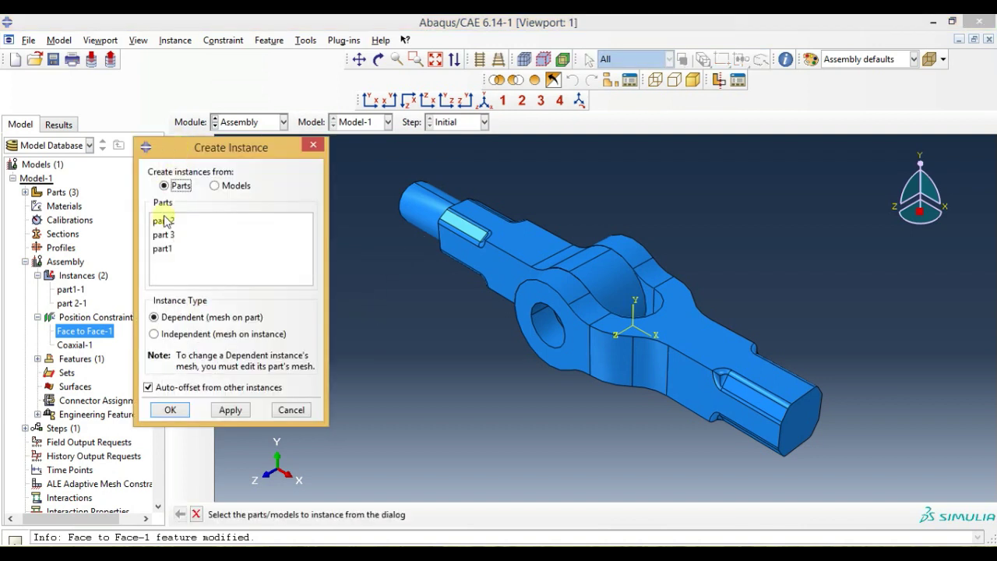
click(177, 388)
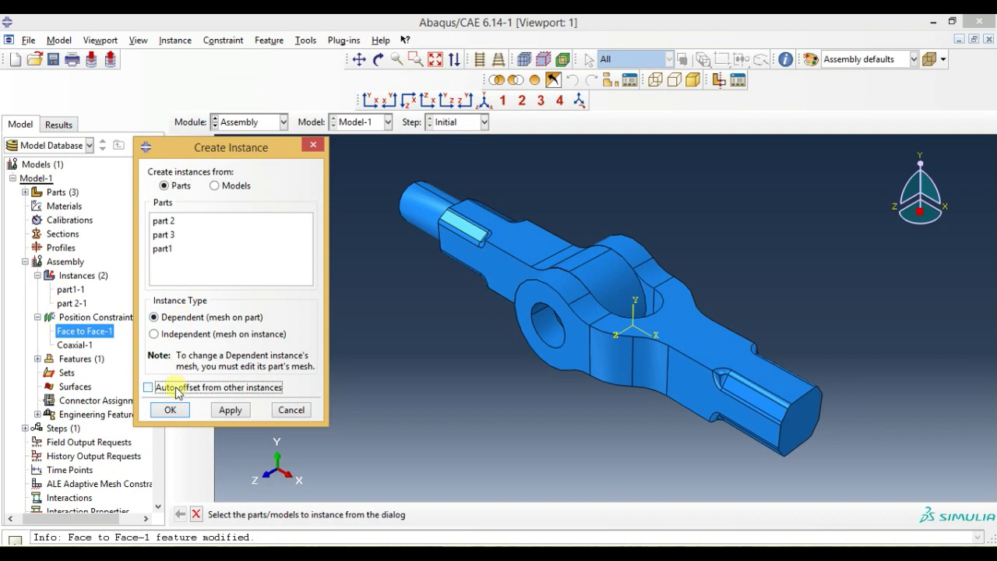
click(167, 236)
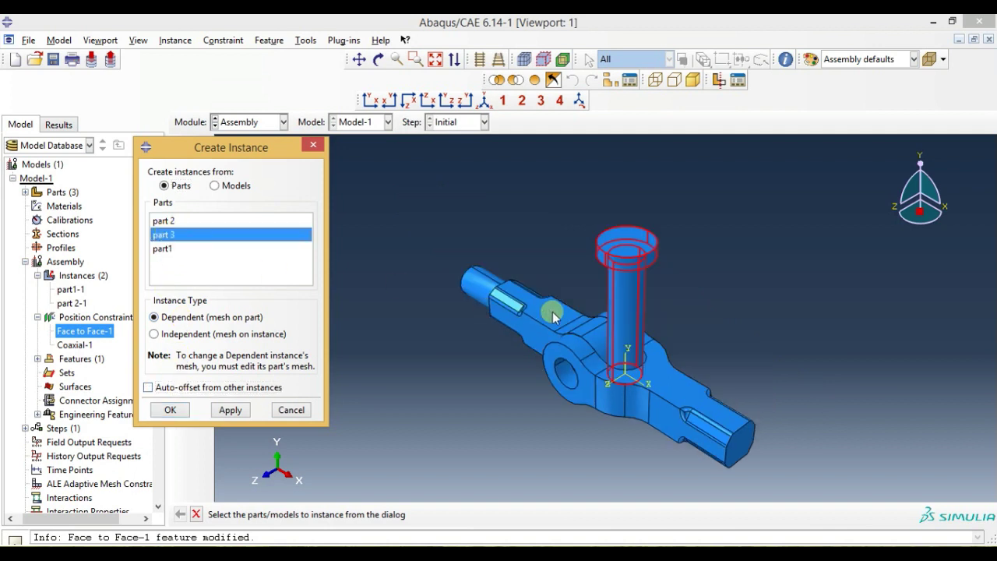
click(202, 388)
click(201, 388)
click(204, 388)
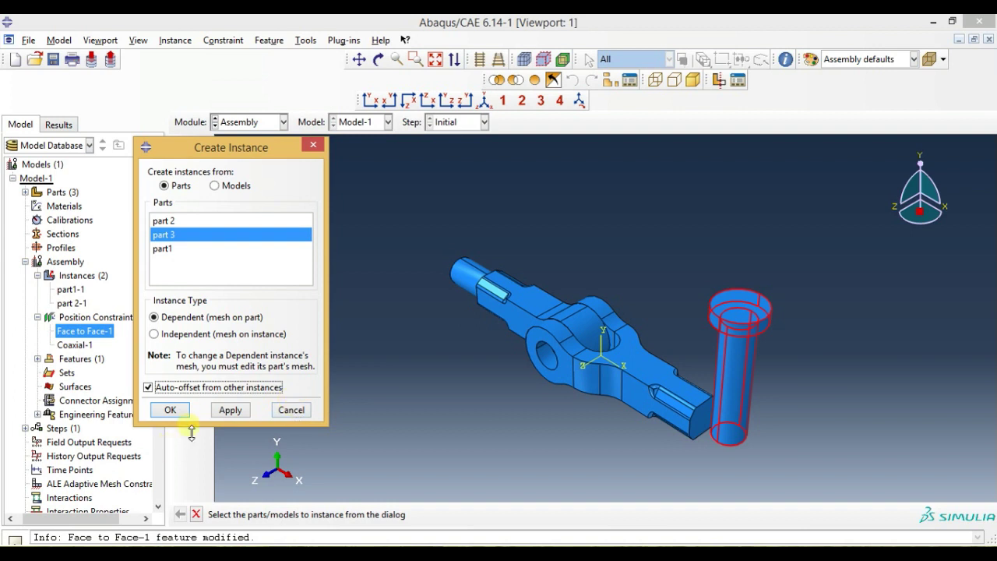
click(170, 410)
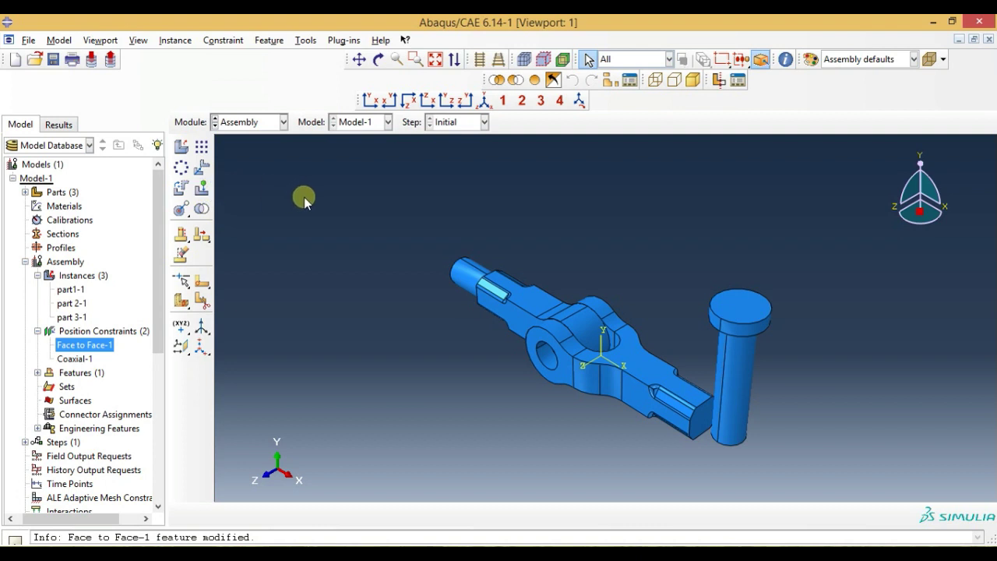
- Create Coaxial-2, running the pin's cylindrical face through the clevis hole
click(180, 211)
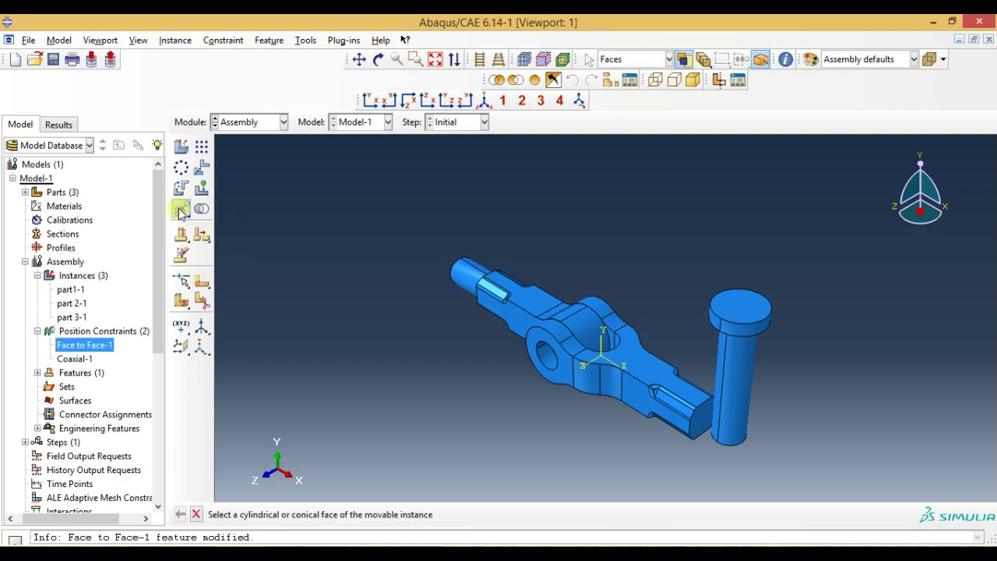
click(743, 404)
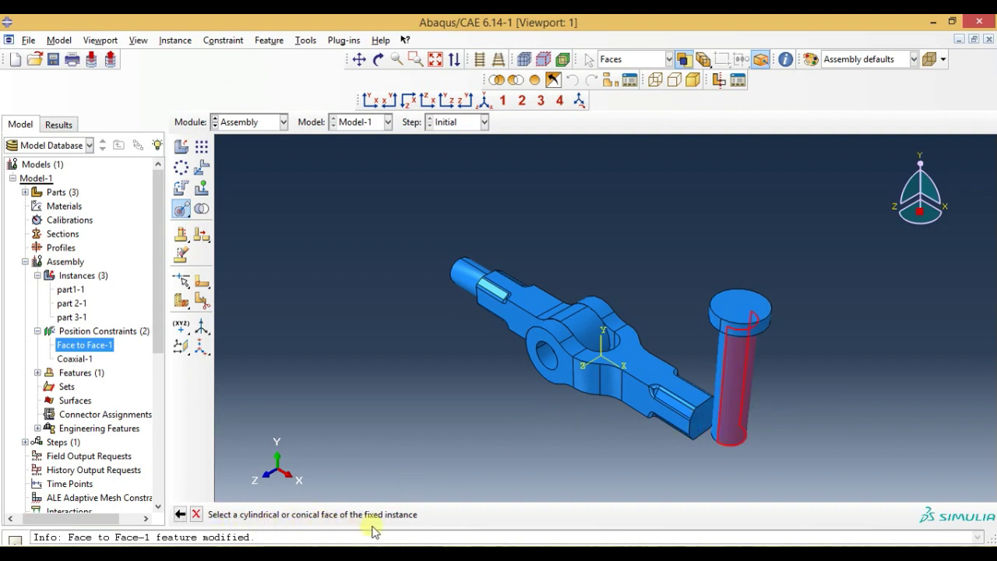
scroll(527, 397, up, 5)
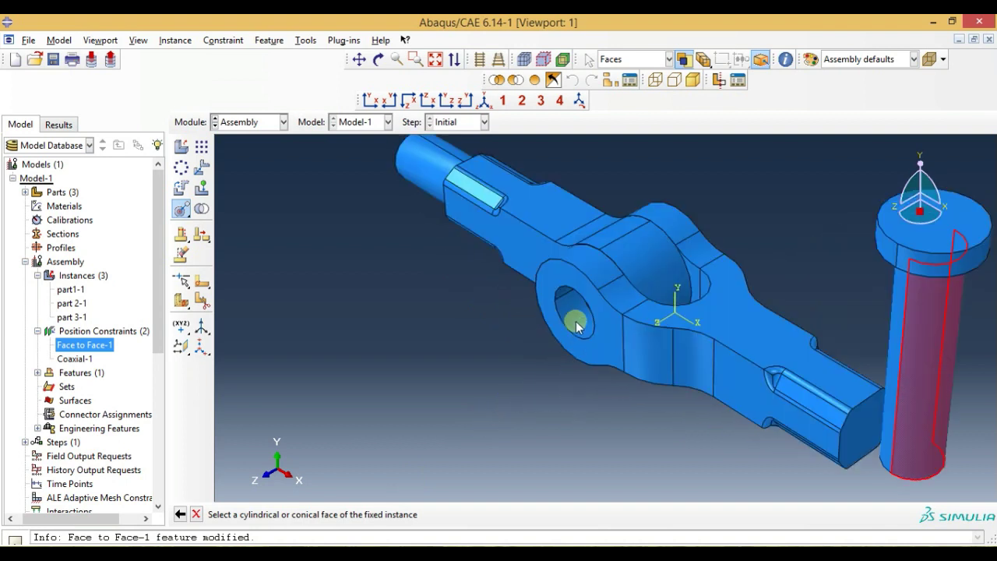
click(576, 320)
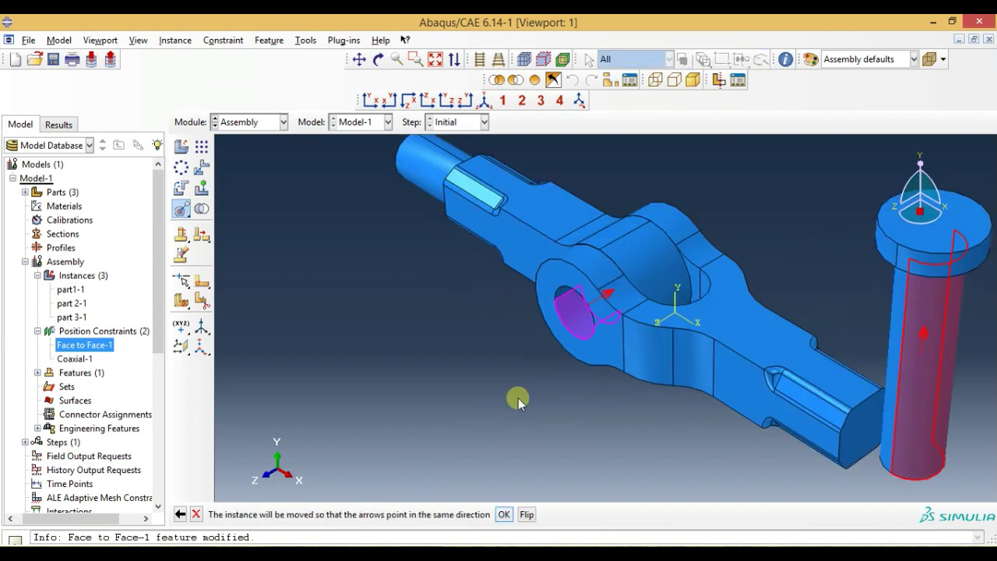
scroll(511, 405, down, 3)
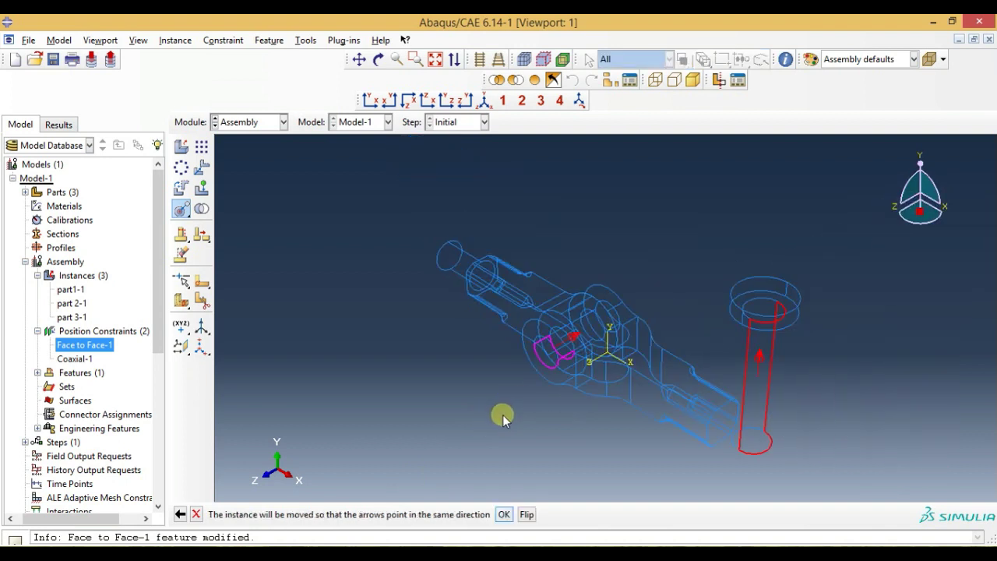
click(505, 515)
mouse_move(526, 327)
ctrl+alt+mouse_down()
mouse_move(728, 394)
mouse_move(823, 341)
ctrl+alt+mouse_up()
mouse_move(605, 345)
ctrl+alt+mouse_down()
mouse_move(672, 392)
mouse_move(674, 349)
ctrl+alt+mouse_up()
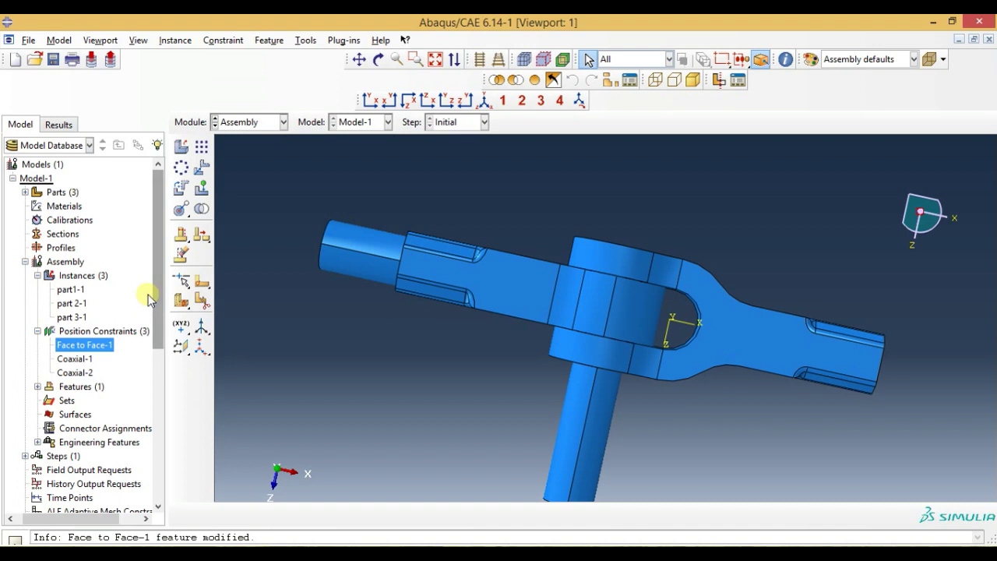
- Identify the instances and hide part 2-1 from the view
mouse_move(158, 260)
mouse_down()
mouse_move(162, 303)
mouse_move(160, 244)
mouse_up()
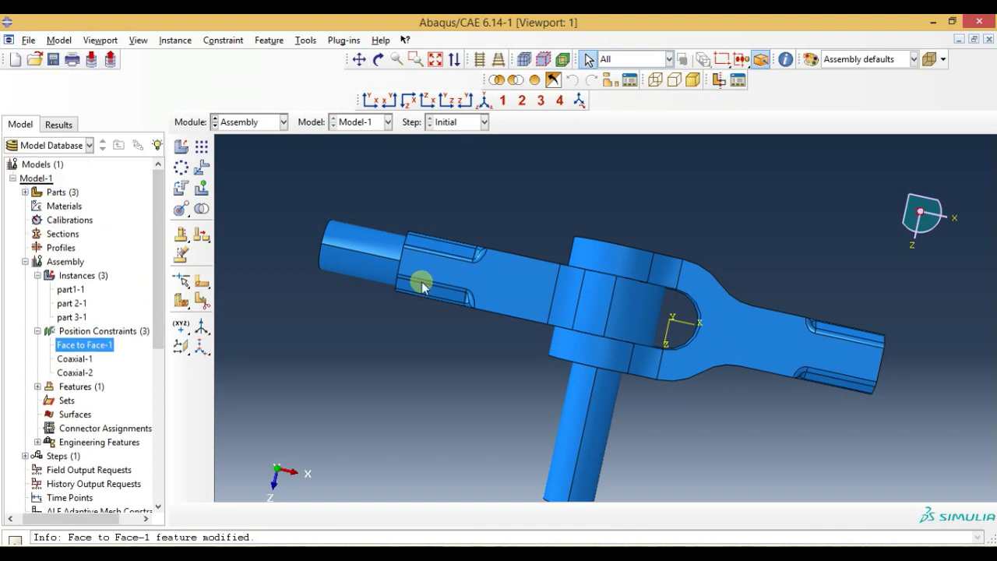
ctrl+alt+drag(634, 244, 619, 282)
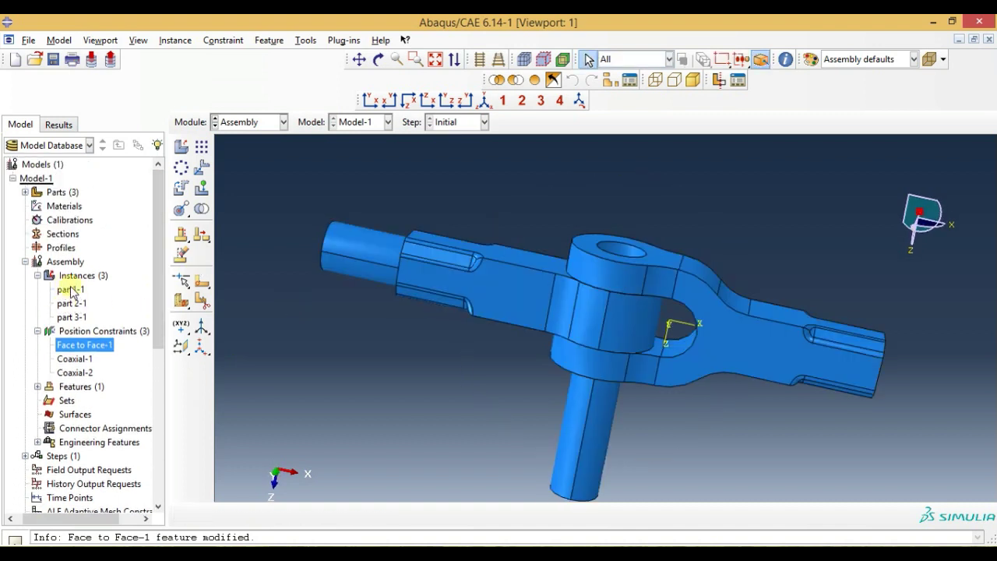
click(72, 290)
click(71, 303)
click(71, 316)
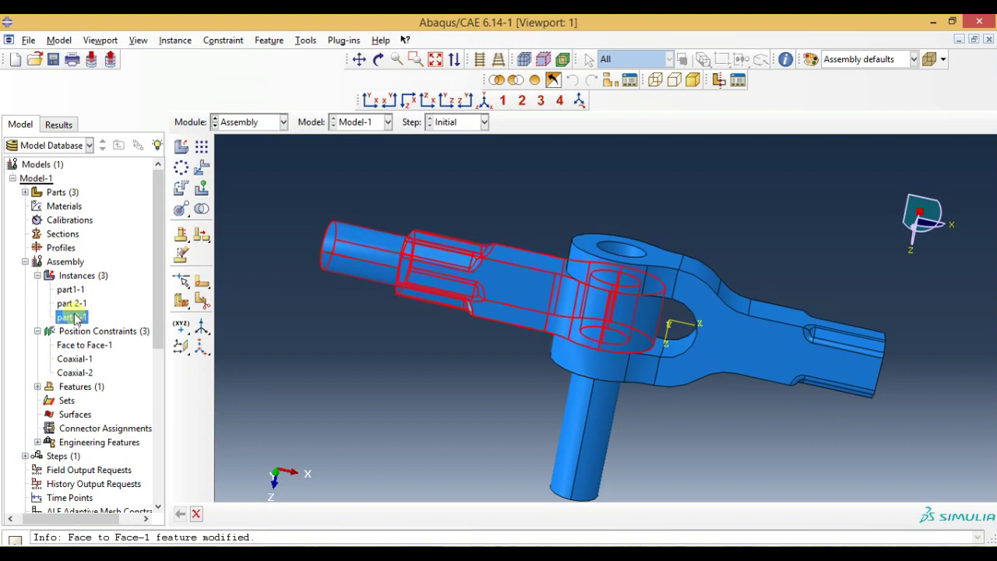
click(73, 304)
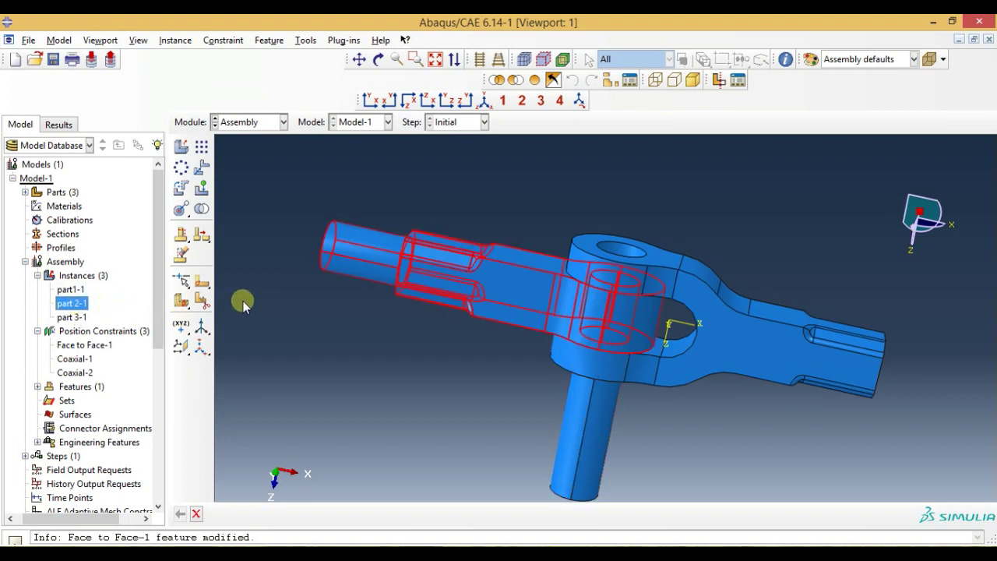
click(519, 81)
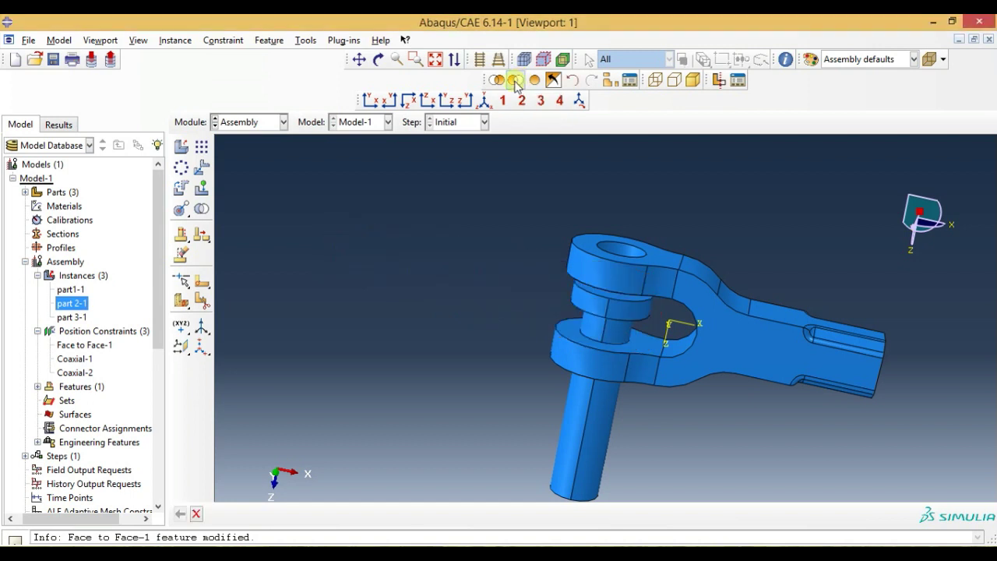
- Orbit and zoom toward the pin sitting in the remaining clevis hole
mouse_move(621, 285)
ctrl+alt+mouse_down()
mouse_move(597, 265)
mouse_move(710, 316)
ctrl+alt+mouse_up()
mouse_move(745, 221)
ctrl+alt+mouse_down()
mouse_move(720, 295)
mouse_move(743, 257)
ctrl+alt+mouse_up()
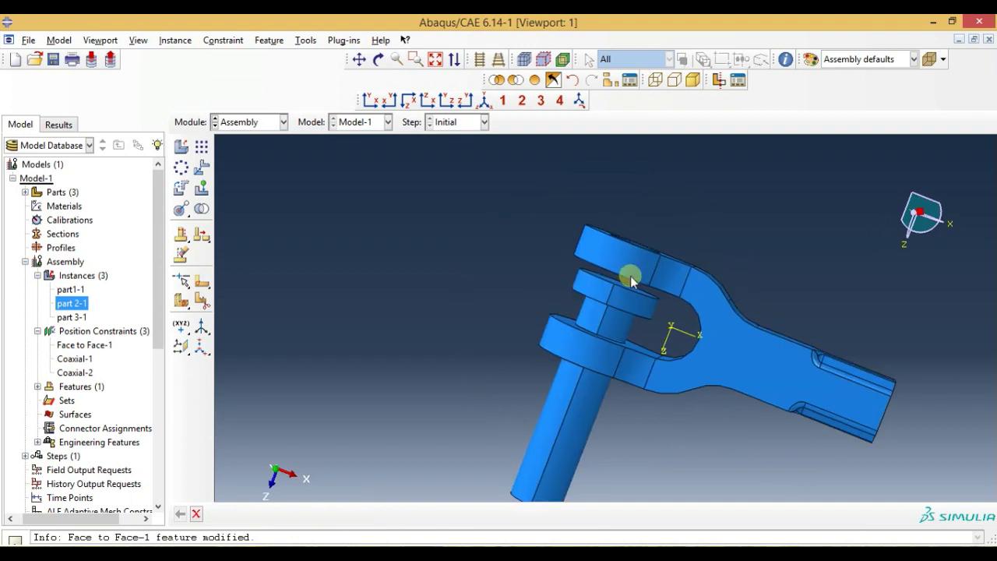
ctrl+alt+right_drag(630, 281, 683, 256)
mouse_move(683, 257)
ctrl+alt+mouse_down()
mouse_move(634, 226)
mouse_move(629, 245)
ctrl+alt+mouse_up()
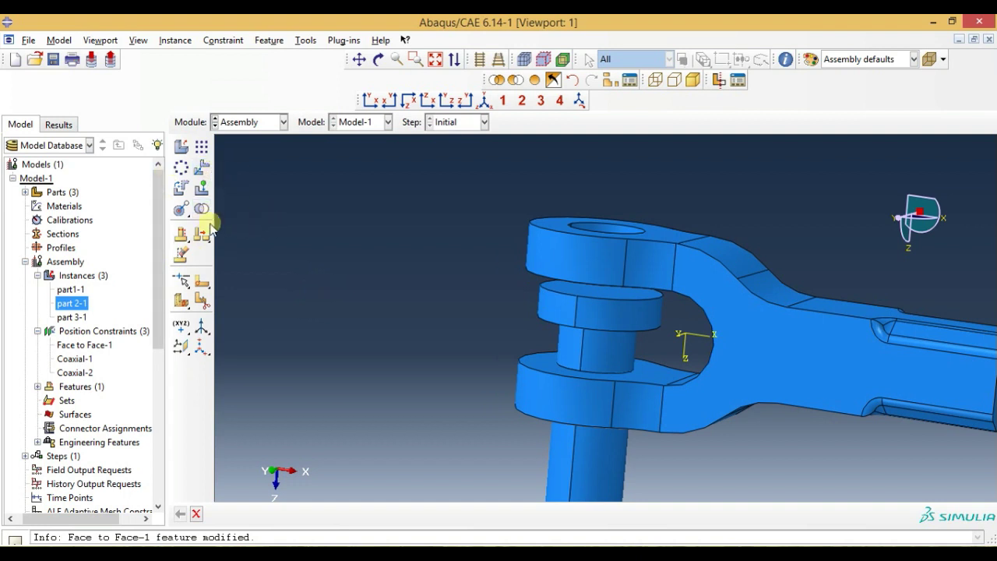
drag(186, 220, 194, 220)
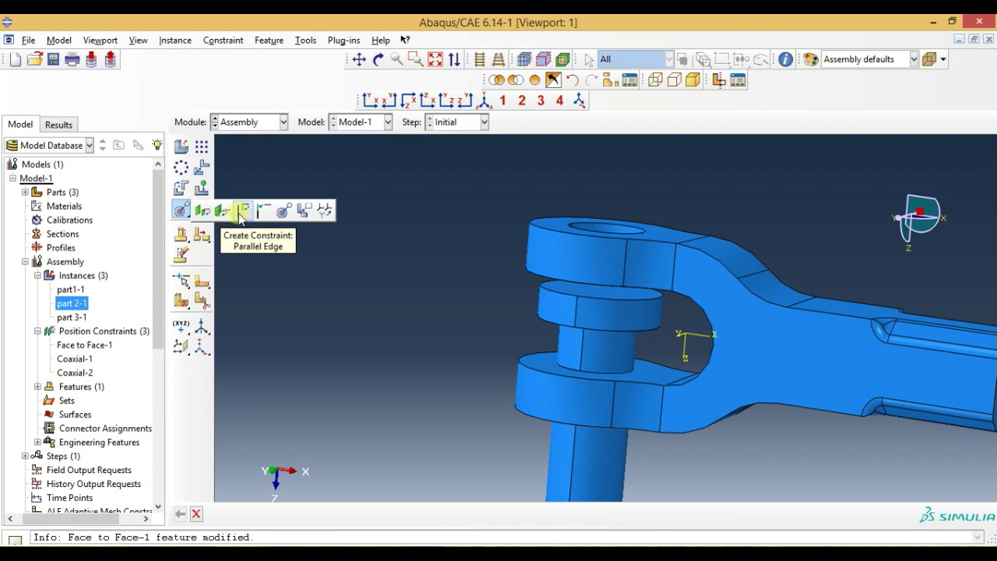
- Start a Coincident Point constraint, picking the movable point on the pin
click(305, 211)
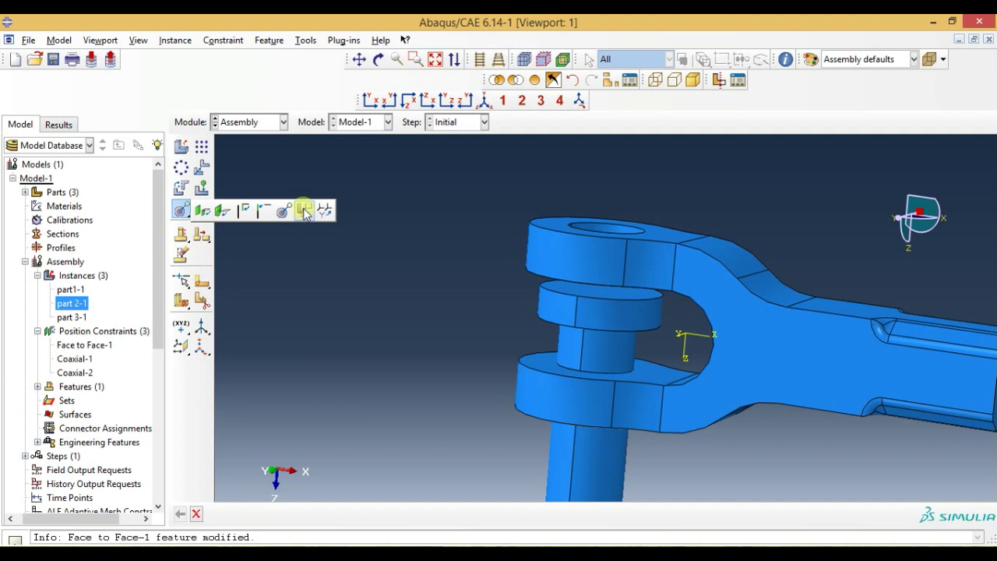
click(304, 213)
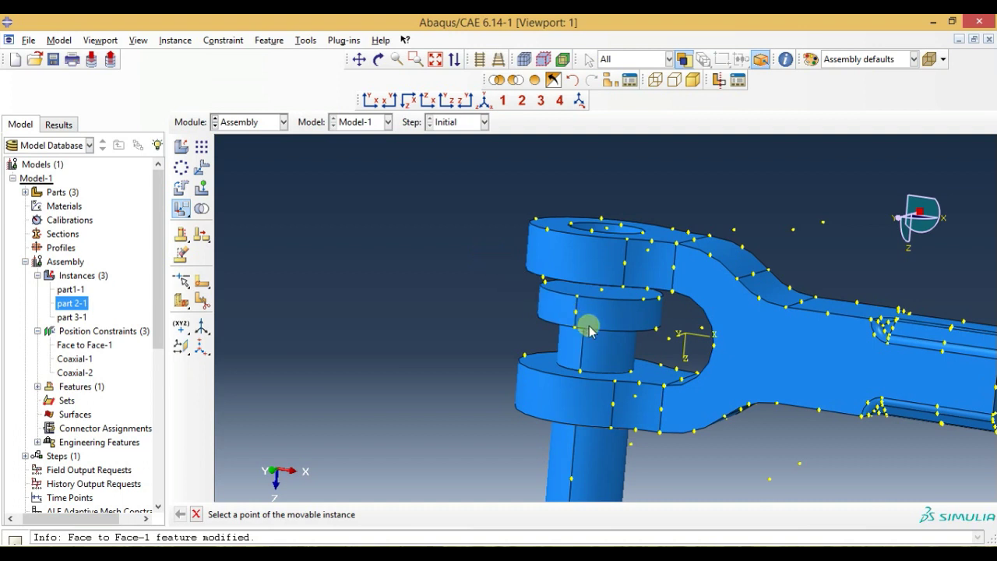
ctrl+alt+drag(528, 336, 584, 235)
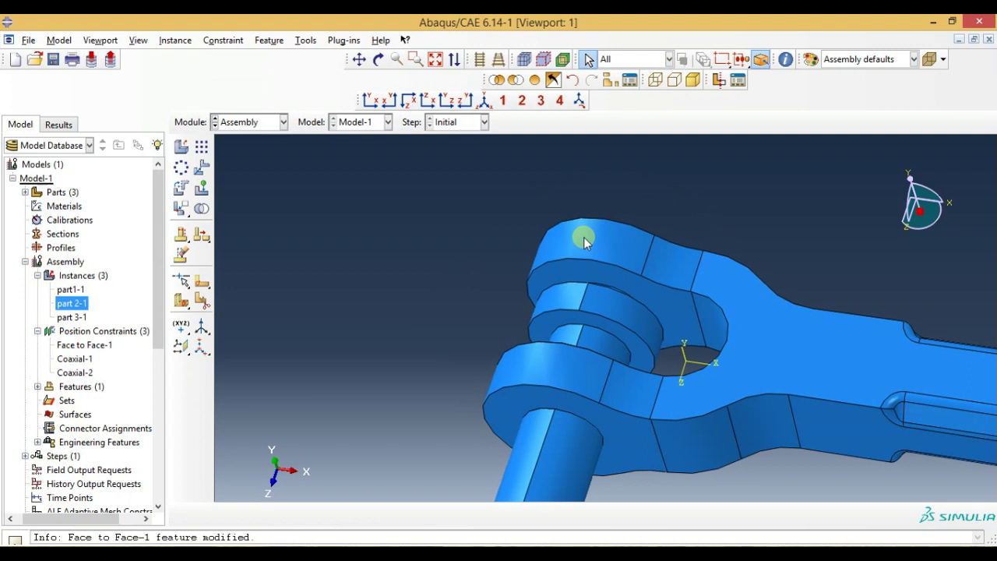
click(181, 208)
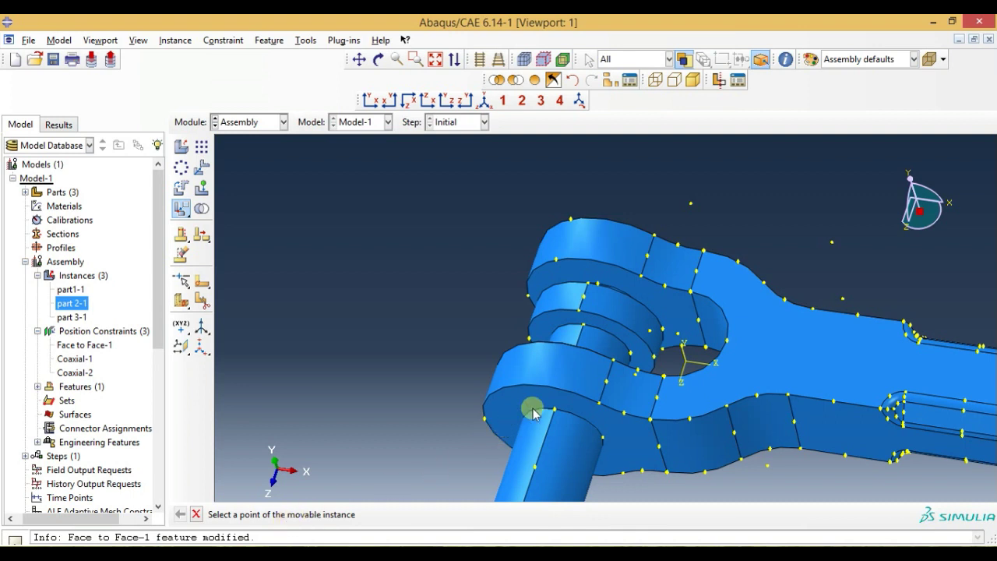
- Pick the matching point on the clevis hole as the fixed point
scroll(598, 339, up, 5)
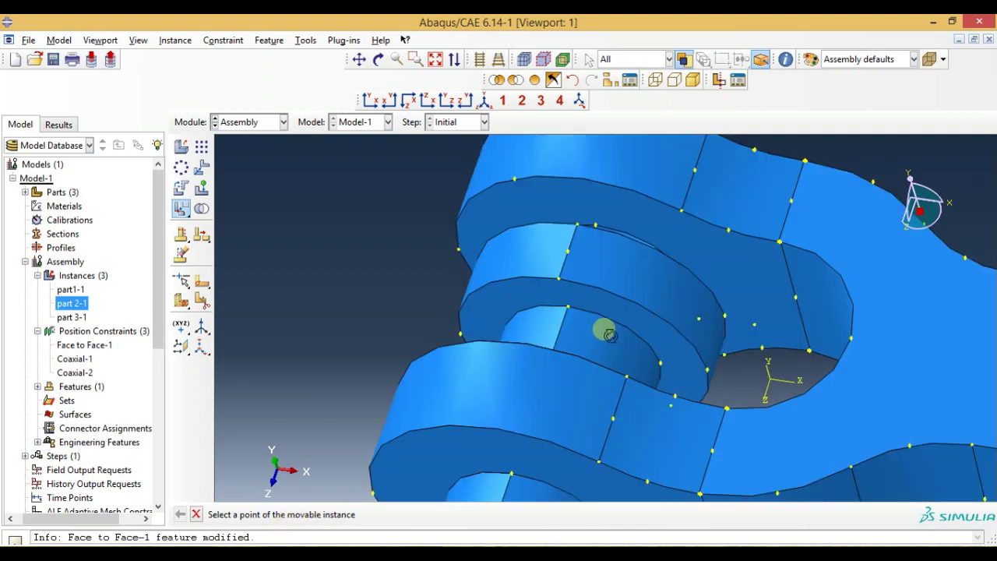
ctrl+alt+drag(600, 330, 594, 372)
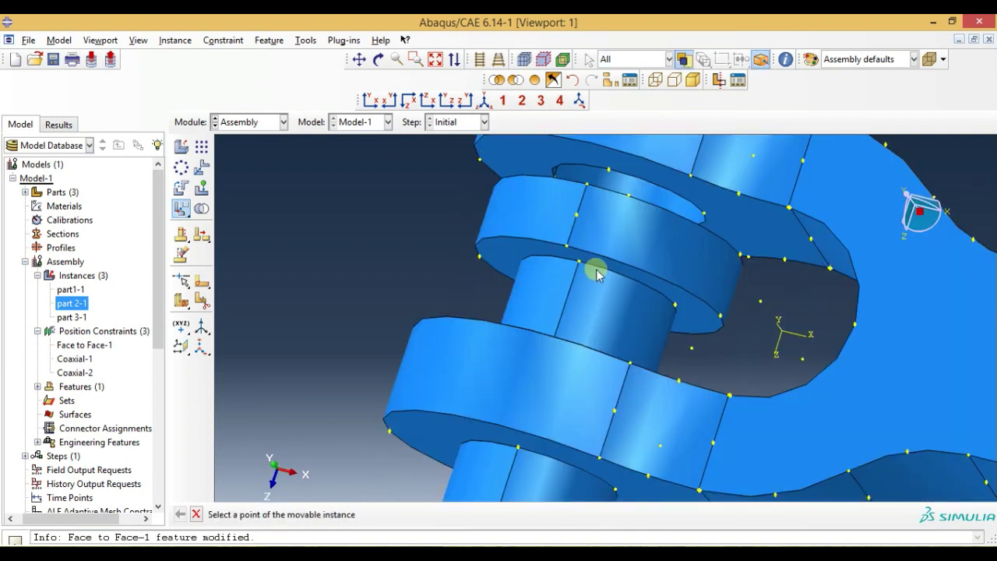
ctrl+alt+drag(596, 273, 595, 303)
ctrl+alt+drag(595, 266, 594, 284)
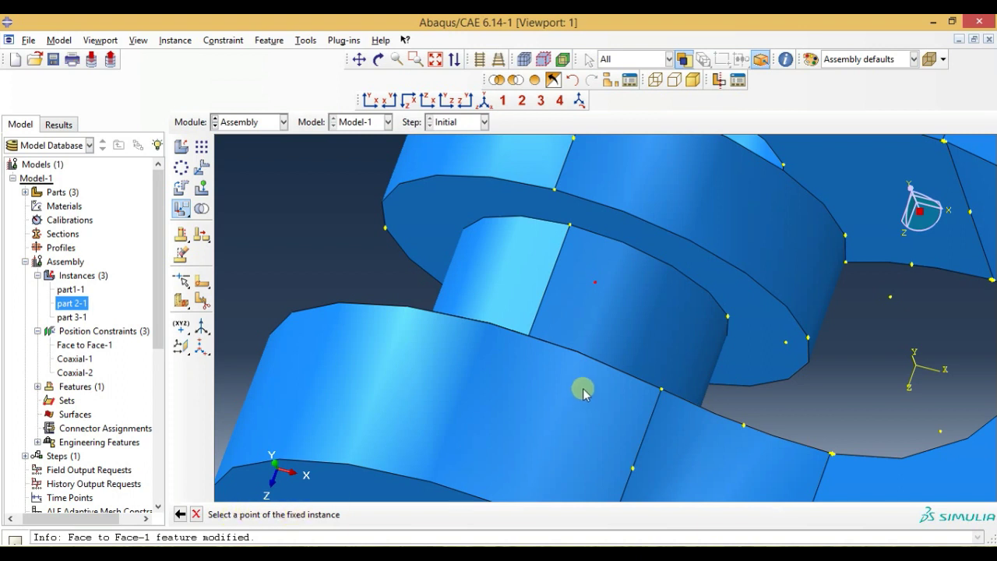
ctrl+alt+right_drag(578, 390, 582, 355)
scroll(517, 361, down, 3)
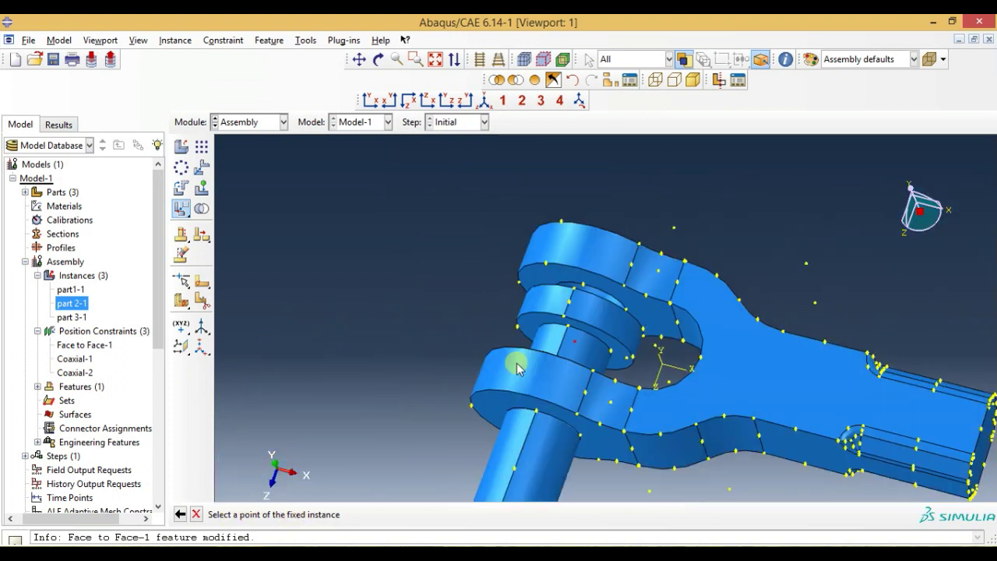
ctrl+alt+drag(619, 211, 584, 349)
scroll(594, 218, up, 2)
scroll(593, 215, up, 2)
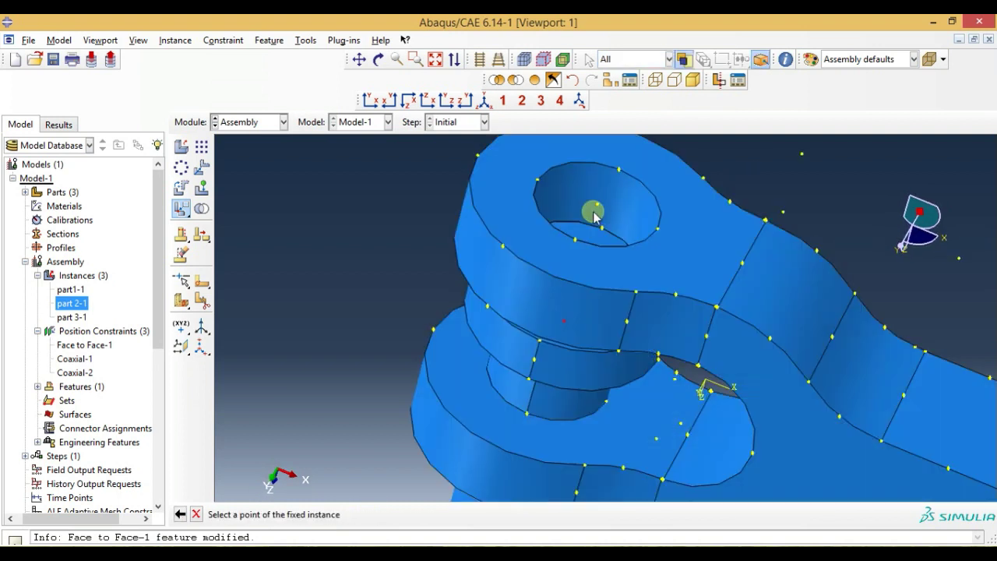
scroll(590, 213, up, 2)
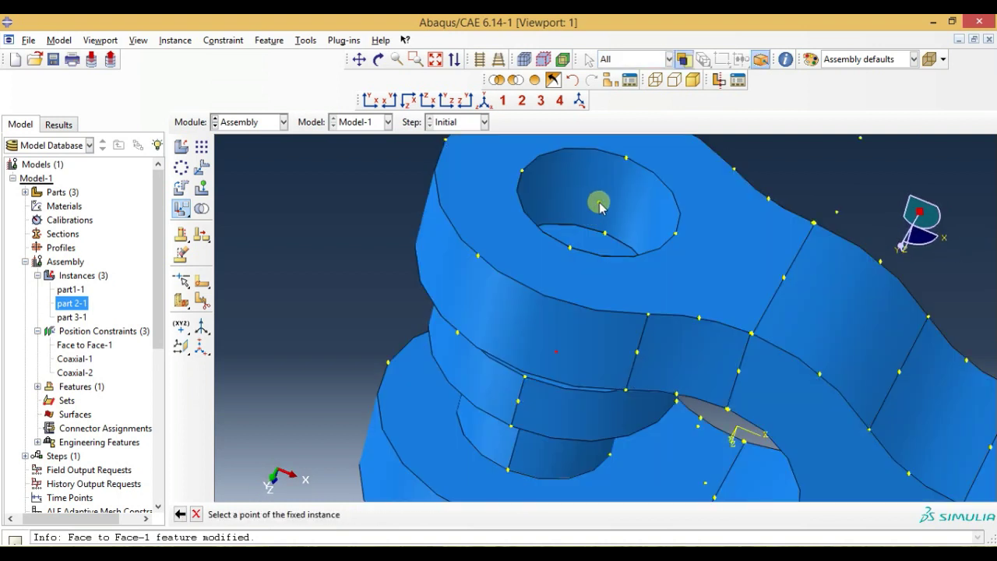
click(599, 205)
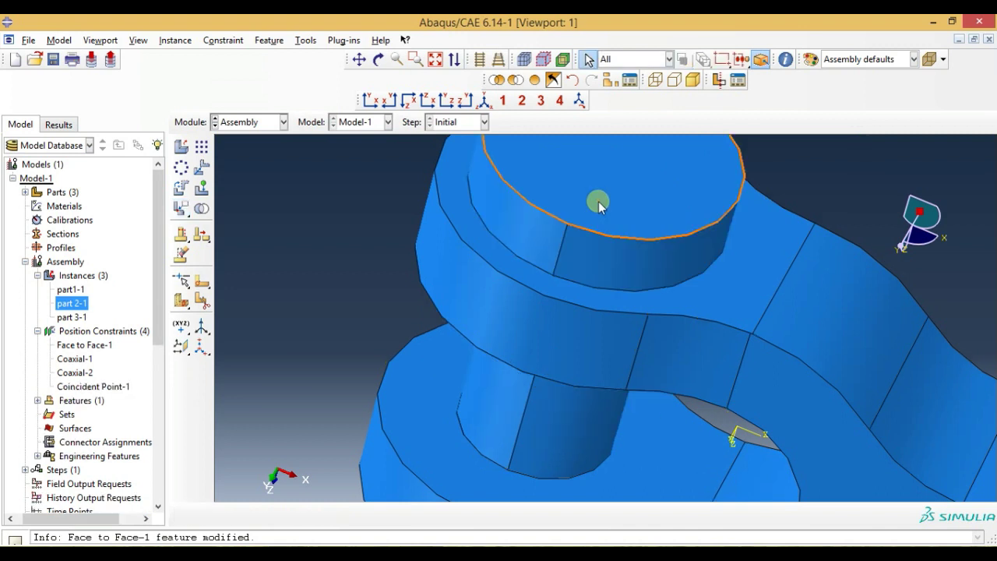
- Switch to iso view, redisplay all three instances including part 2-1, and inspect the joint
click(484, 100)
mouse_move(593, 238)
ctrl+alt+mouse_down()
mouse_move(553, 318)
mouse_move(618, 289)
mouse_move(691, 362)
mouse_move(741, 309)
mouse_move(641, 208)
mouse_move(597, 229)
mouse_move(608, 284)
ctrl+alt+mouse_up()
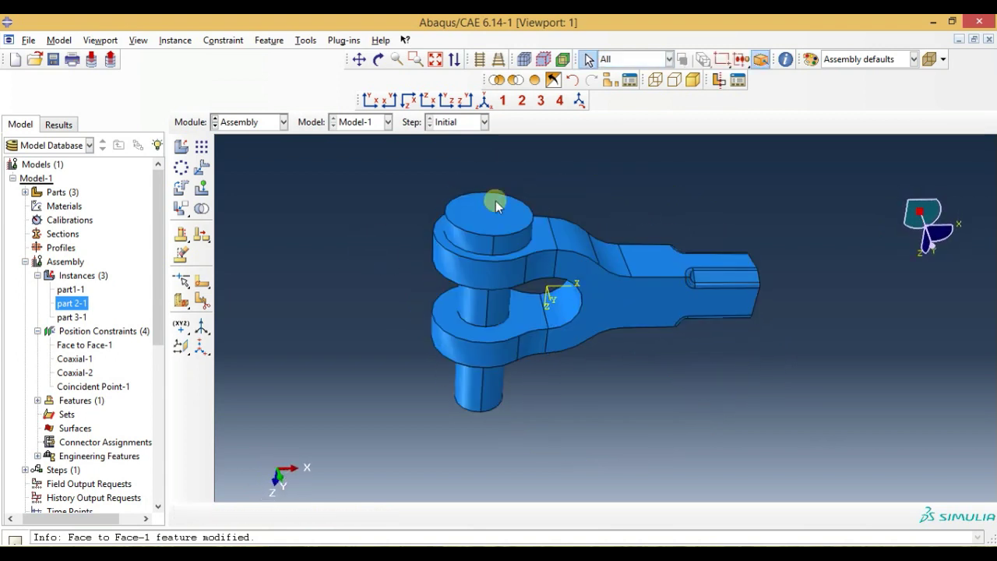
click(534, 81)
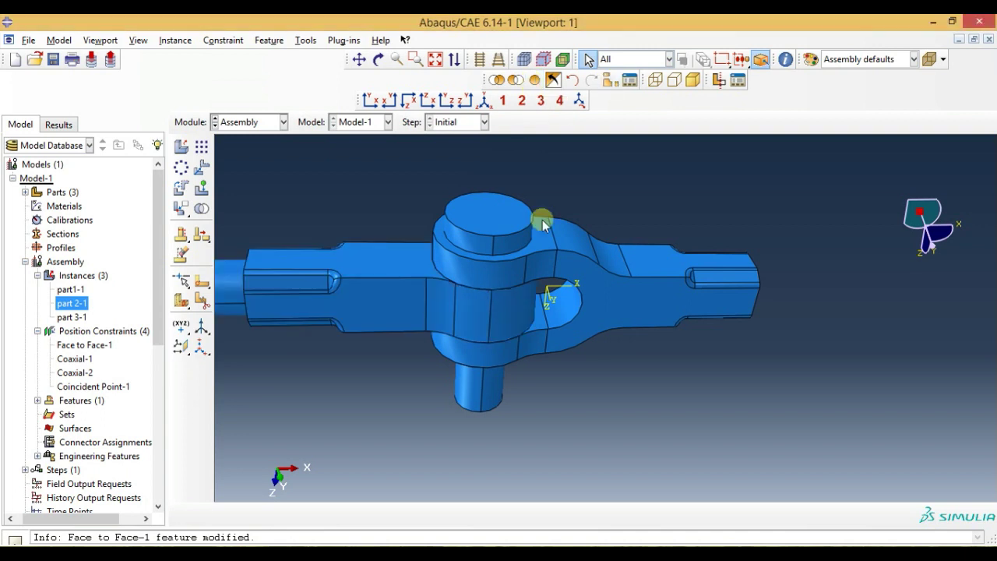
ctrl+alt+drag(550, 360, 550, 267)
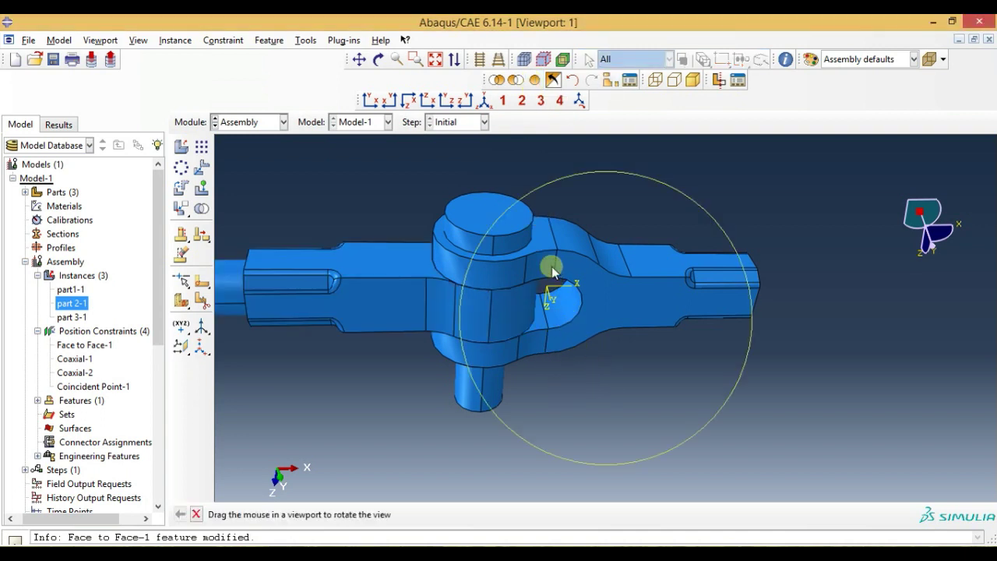
ctrl+alt+drag(521, 366, 547, 369)
mouse_move(668, 333)
ctrl+alt+mouse_down()
mouse_move(605, 374)
mouse_move(597, 350)
ctrl+alt+mouse_up()
mouse_move(483, 355)
ctrl+alt+mouse_down()
mouse_move(498, 272)
mouse_move(583, 267)
ctrl+alt+mouse_up()
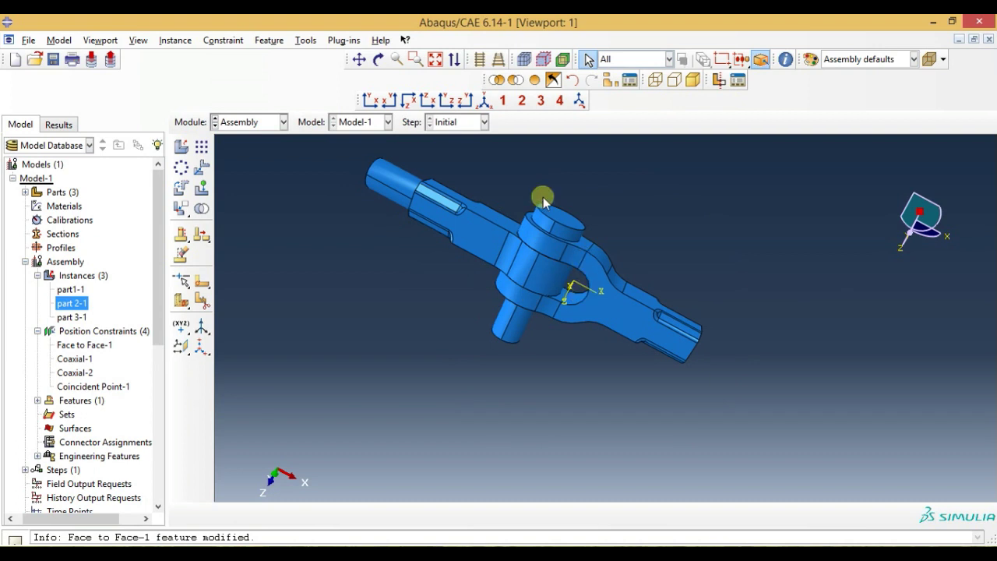
click(485, 101)
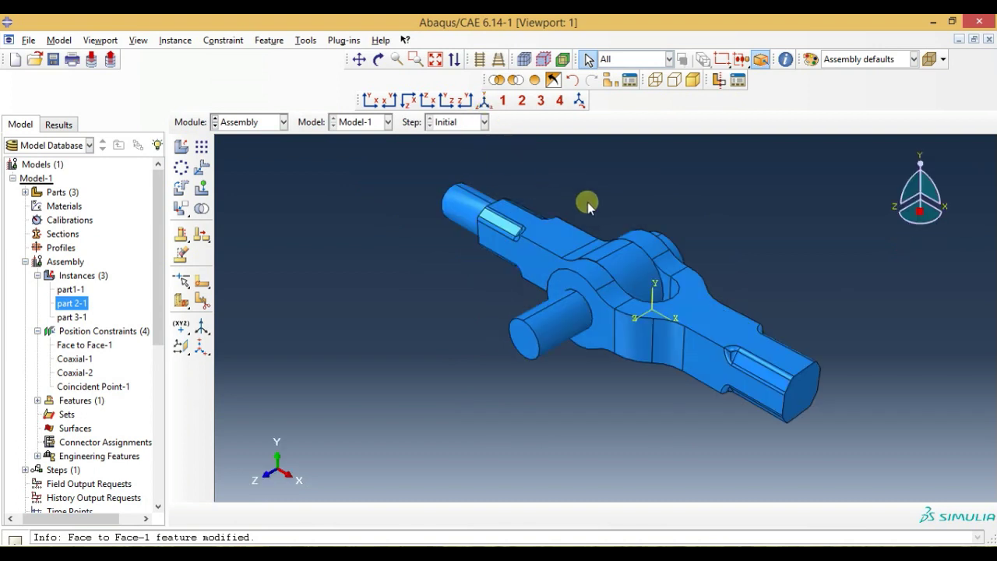
ctrl+alt+drag(524, 226, 558, 392)
mouse_move(661, 265)
ctrl+alt+mouse_down()
mouse_move(641, 358)
mouse_move(603, 338)
mouse_move(619, 307)
ctrl+alt+mouse_up()
scroll(621, 308, up, 1)
scroll(621, 307, up, 1)
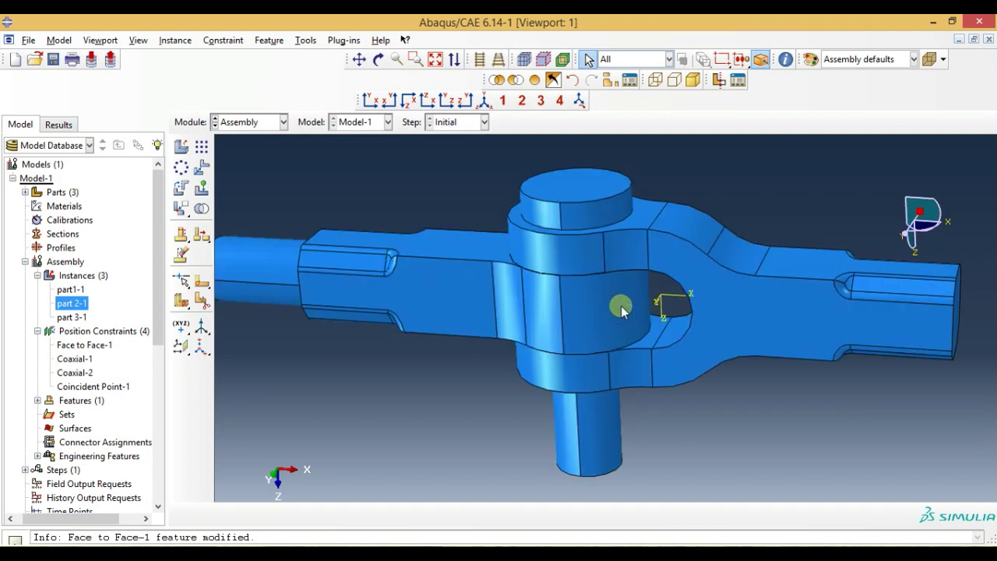
scroll(577, 230, up, 1)
scroll(578, 232, up, 1)
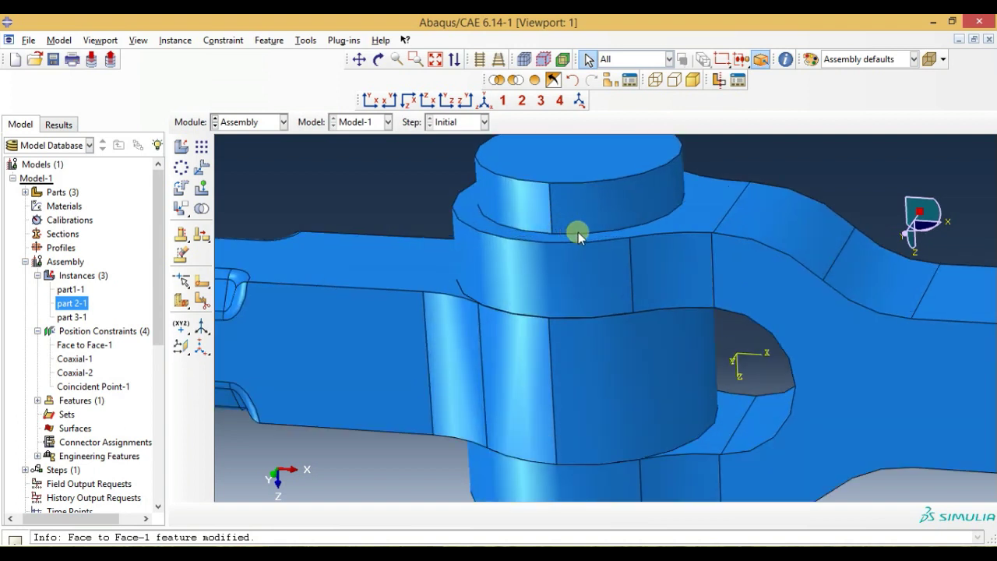
click(661, 223)
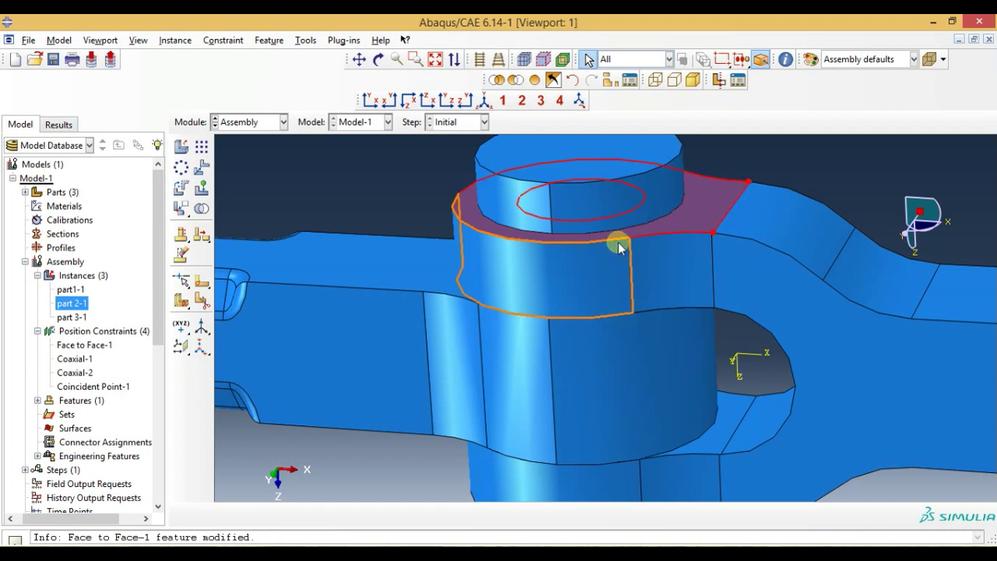
scroll(619, 246, down, 1)
scroll(619, 246, down, 1)
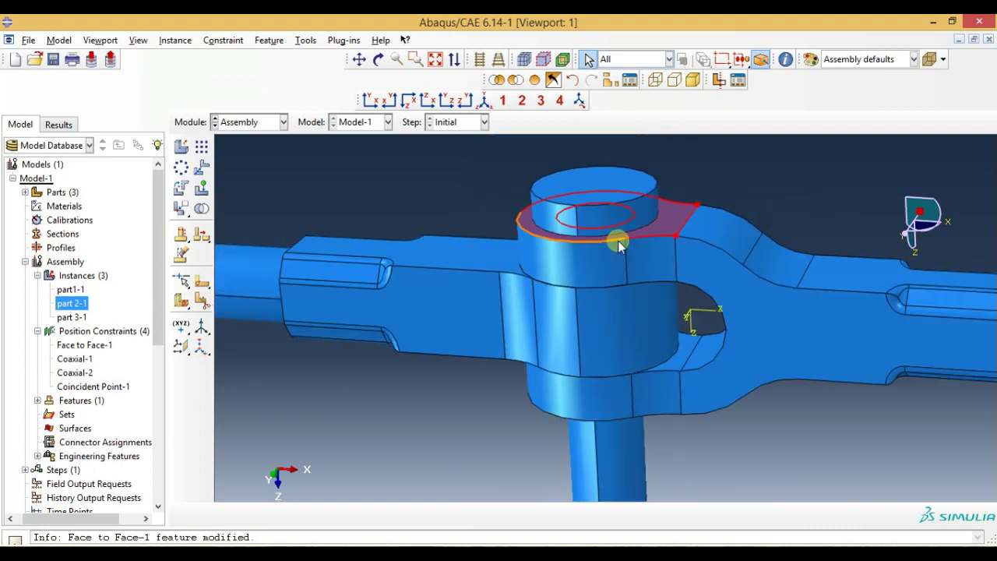
click(483, 101)
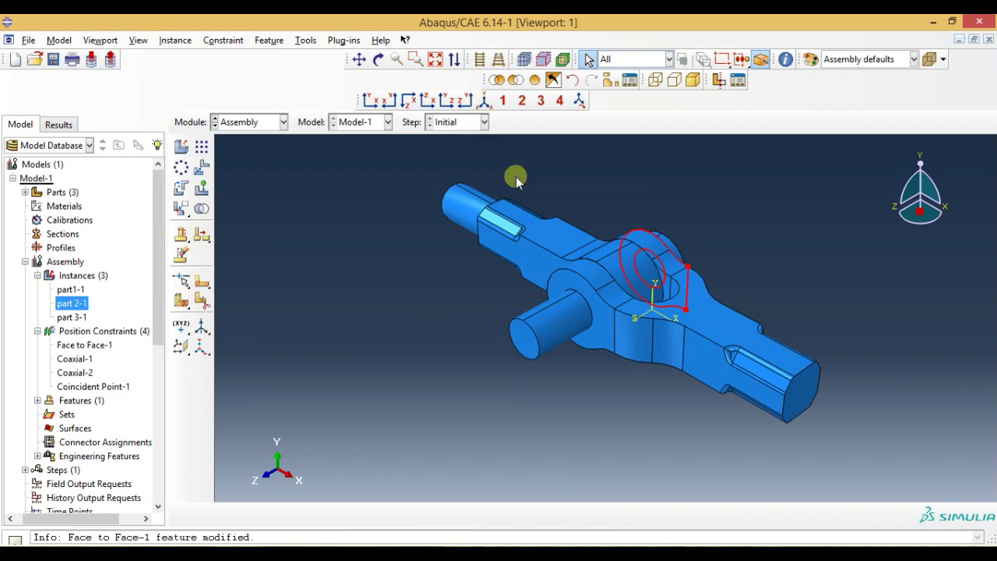
ctrl+alt+drag(614, 350, 630, 340)
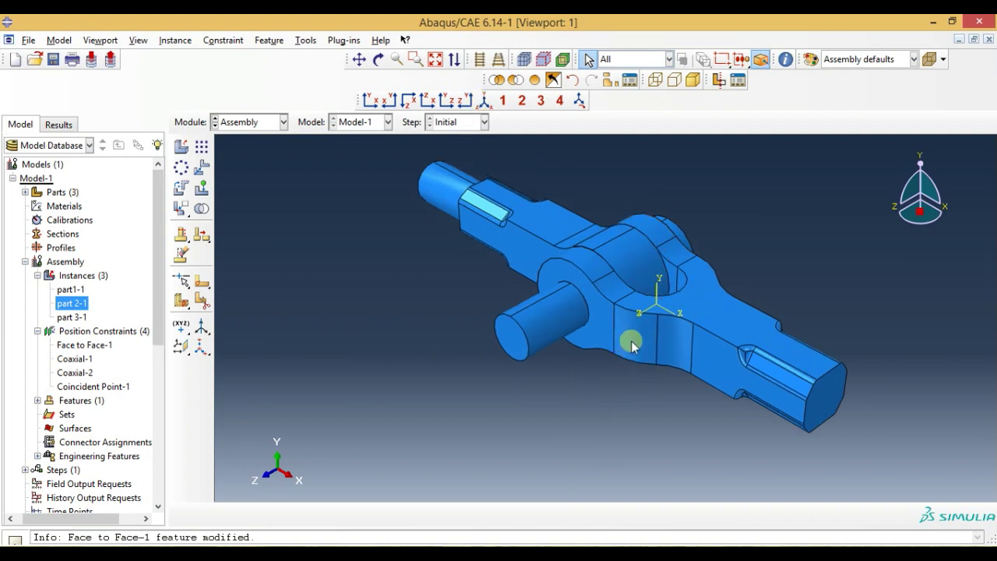
mouse_move(662, 238)
ctrl+alt+middle_down()
mouse_move(669, 300)
mouse_move(661, 274)
ctrl+alt+middle_up()
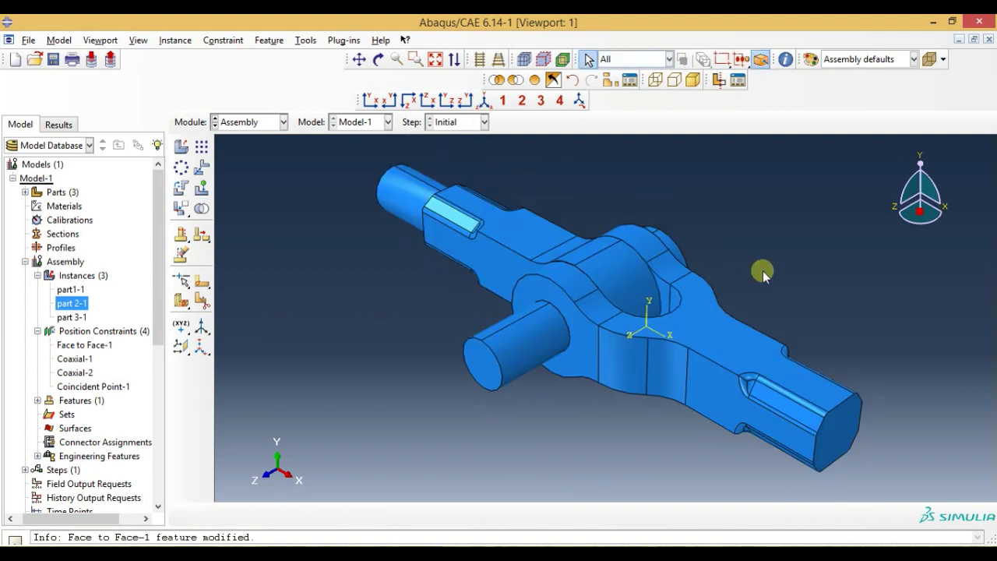
ctrl+alt+drag(789, 260, 789, 260)
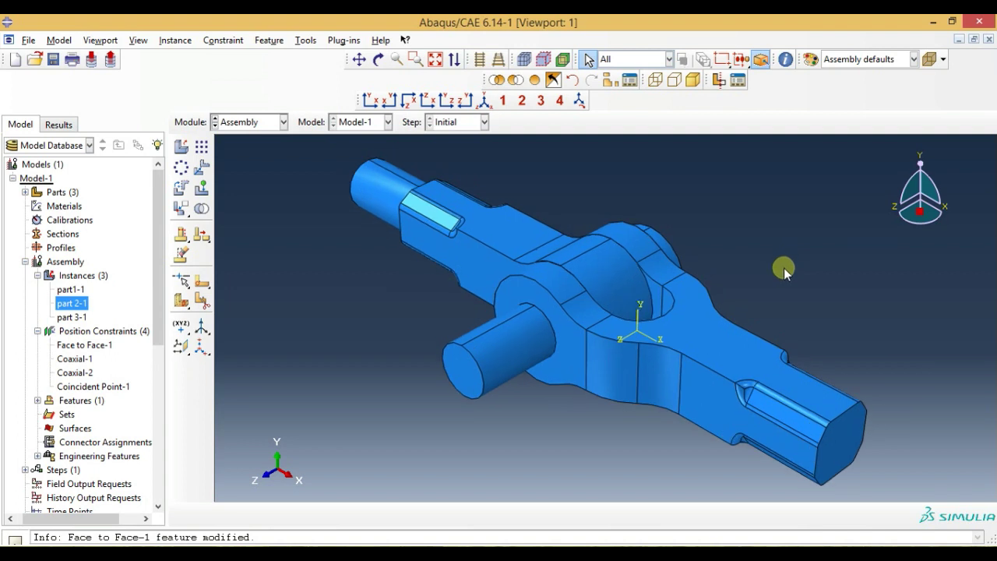